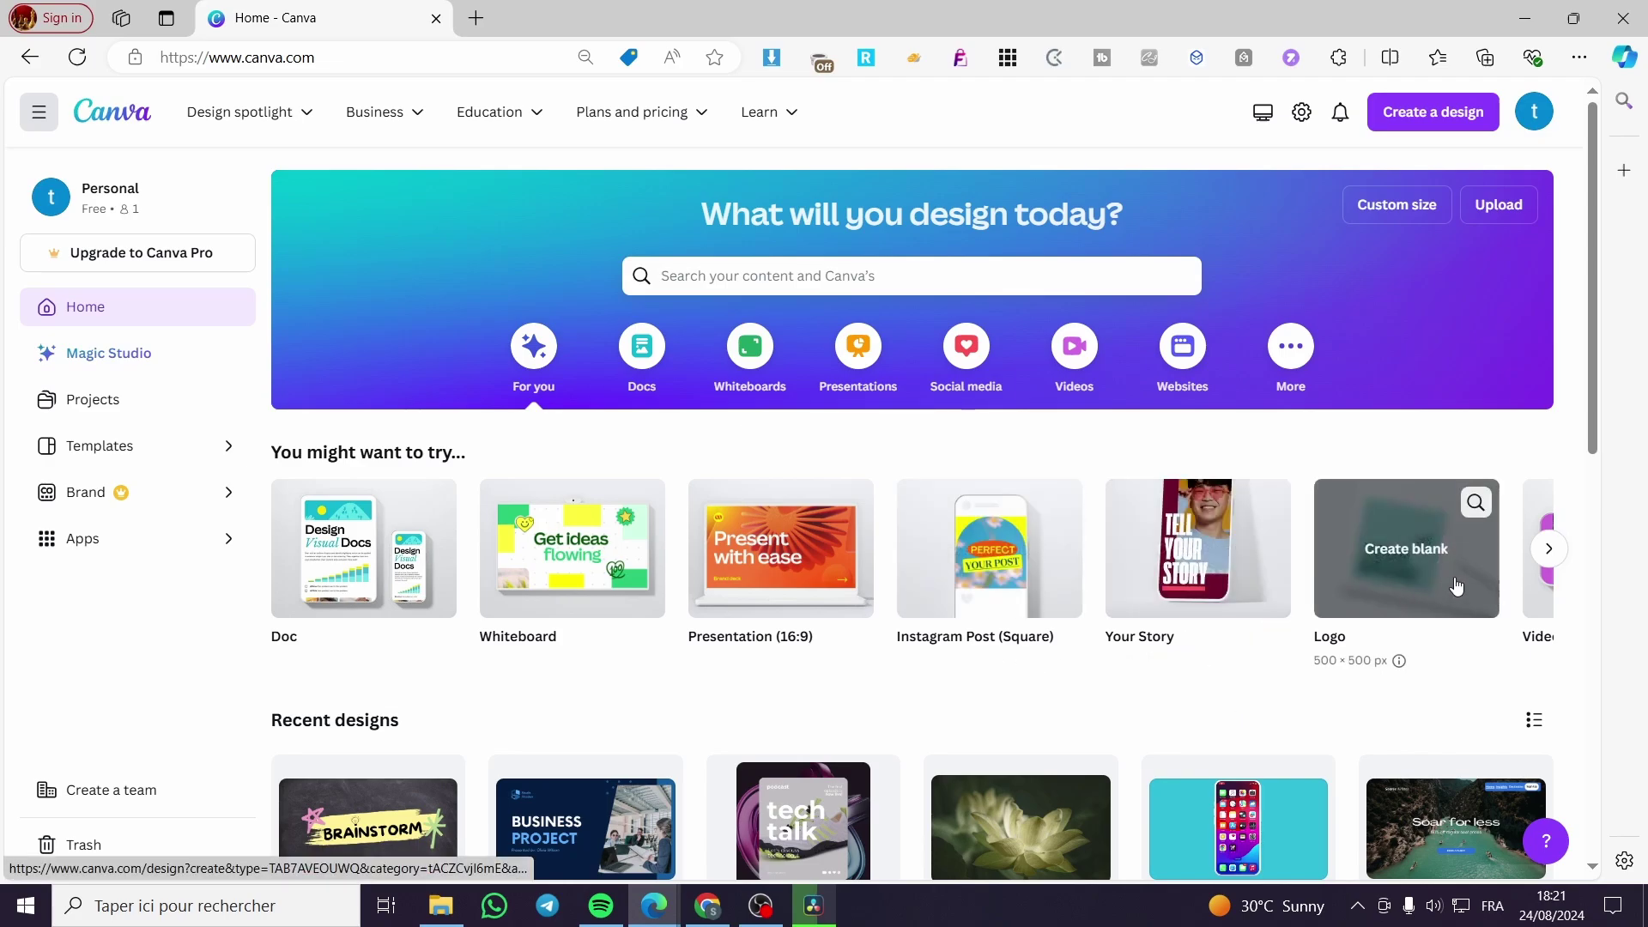
- Enter a custom design size of width 35 and height 45 in millimetres
scroll(837, 572, "down", 5)
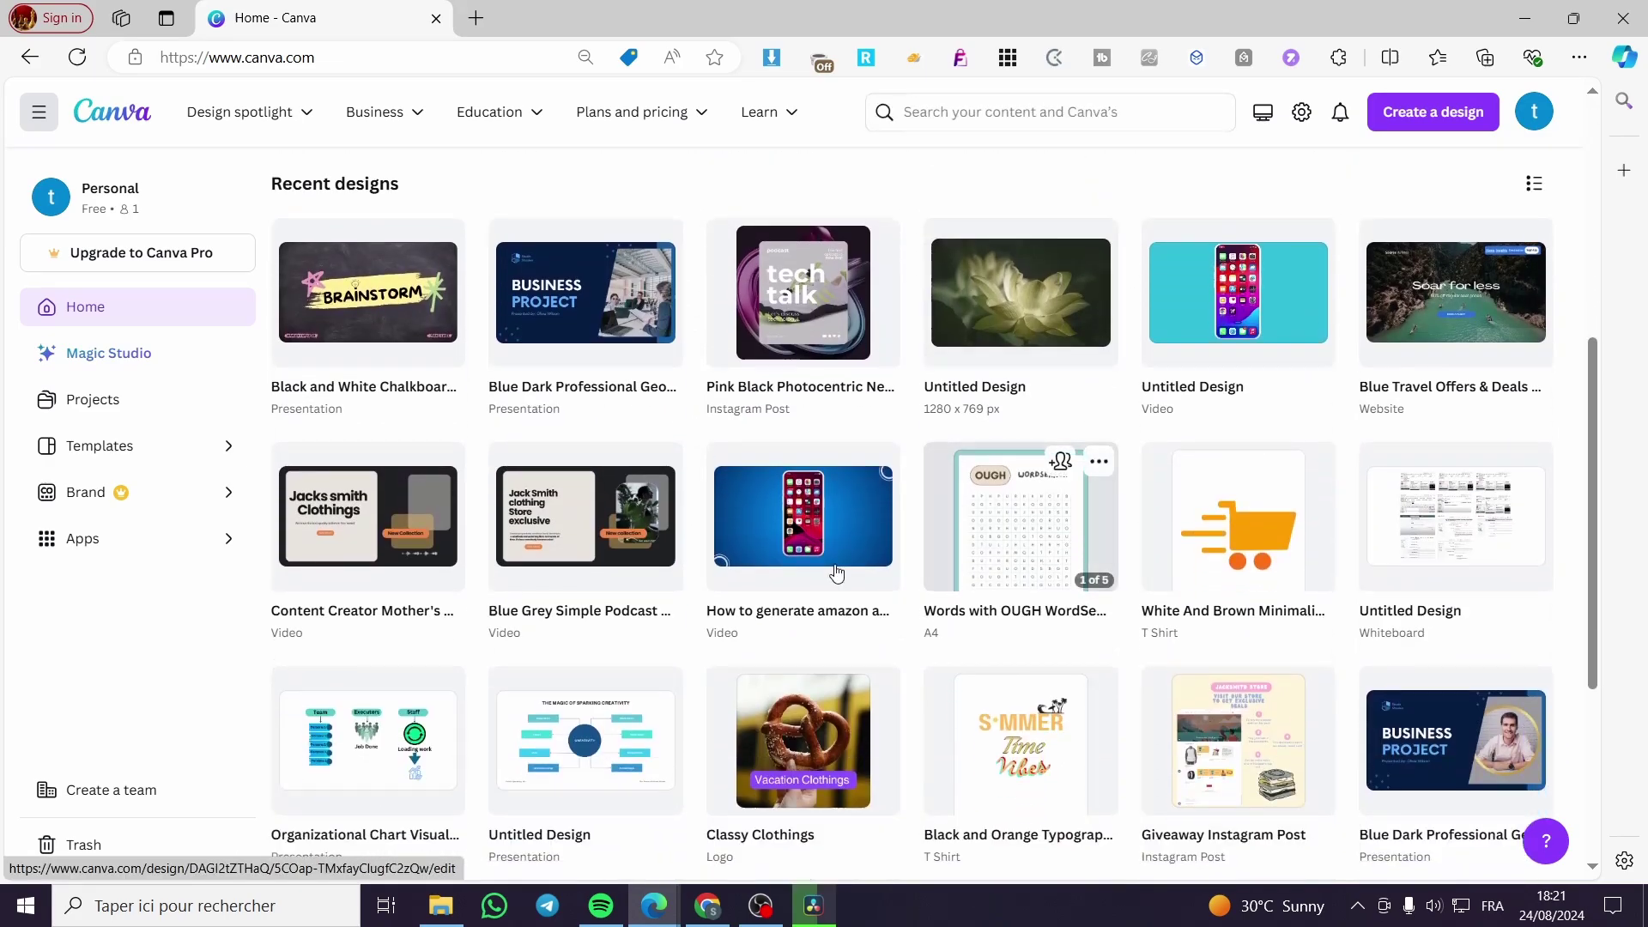
scroll(772, 572, "up", 5)
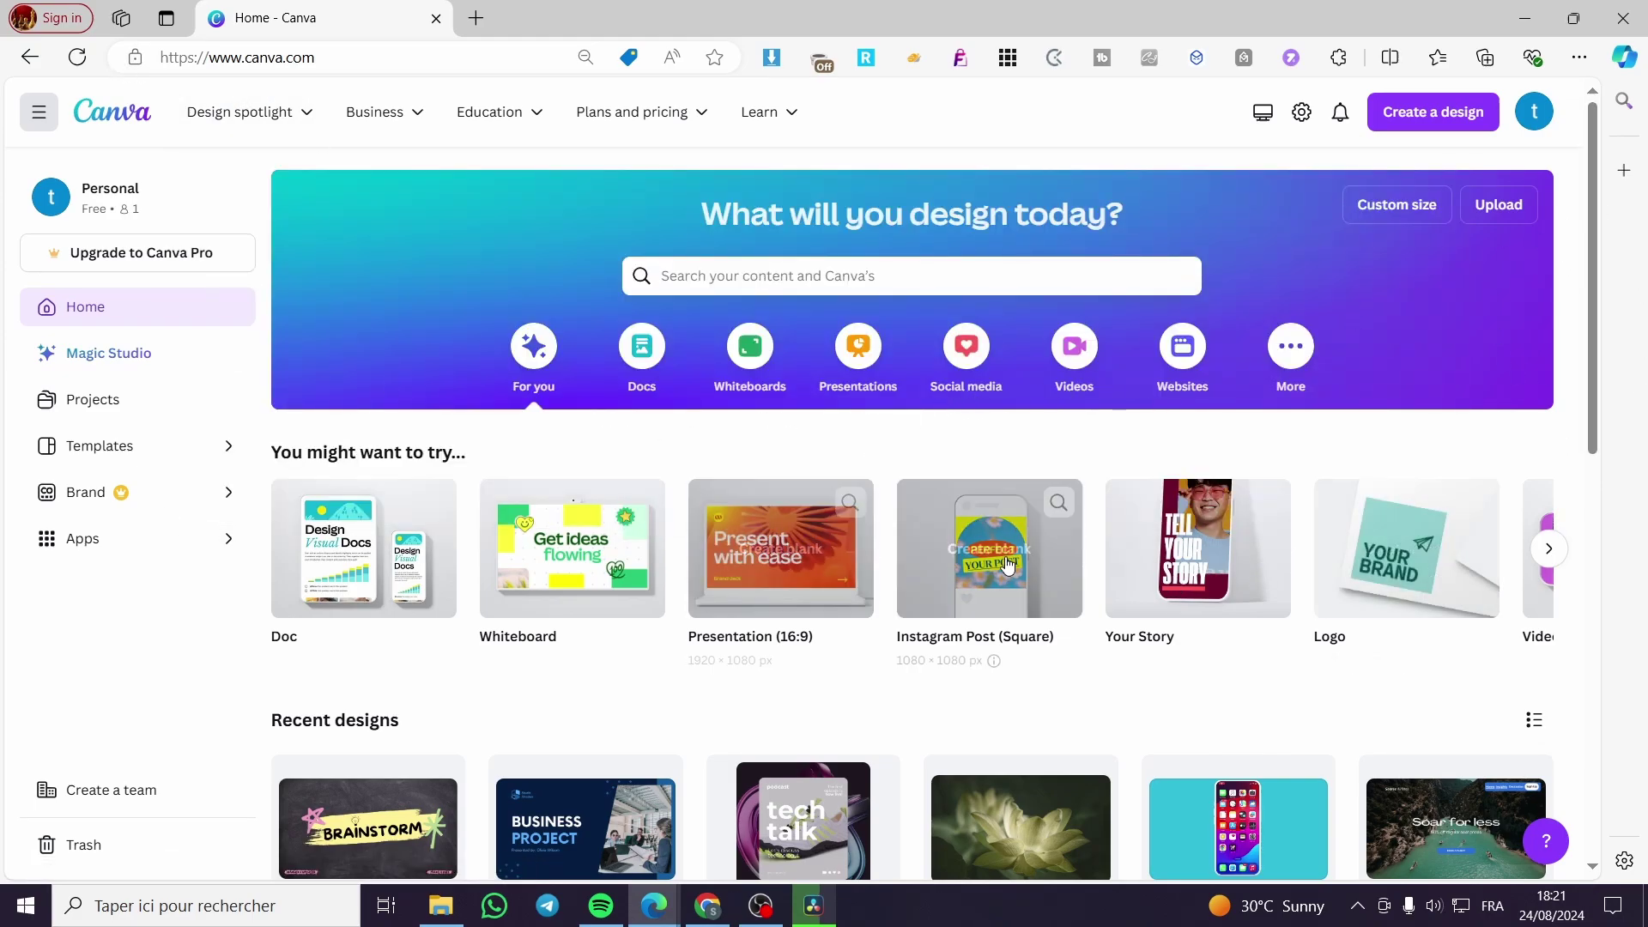
left_click(1431, 121)
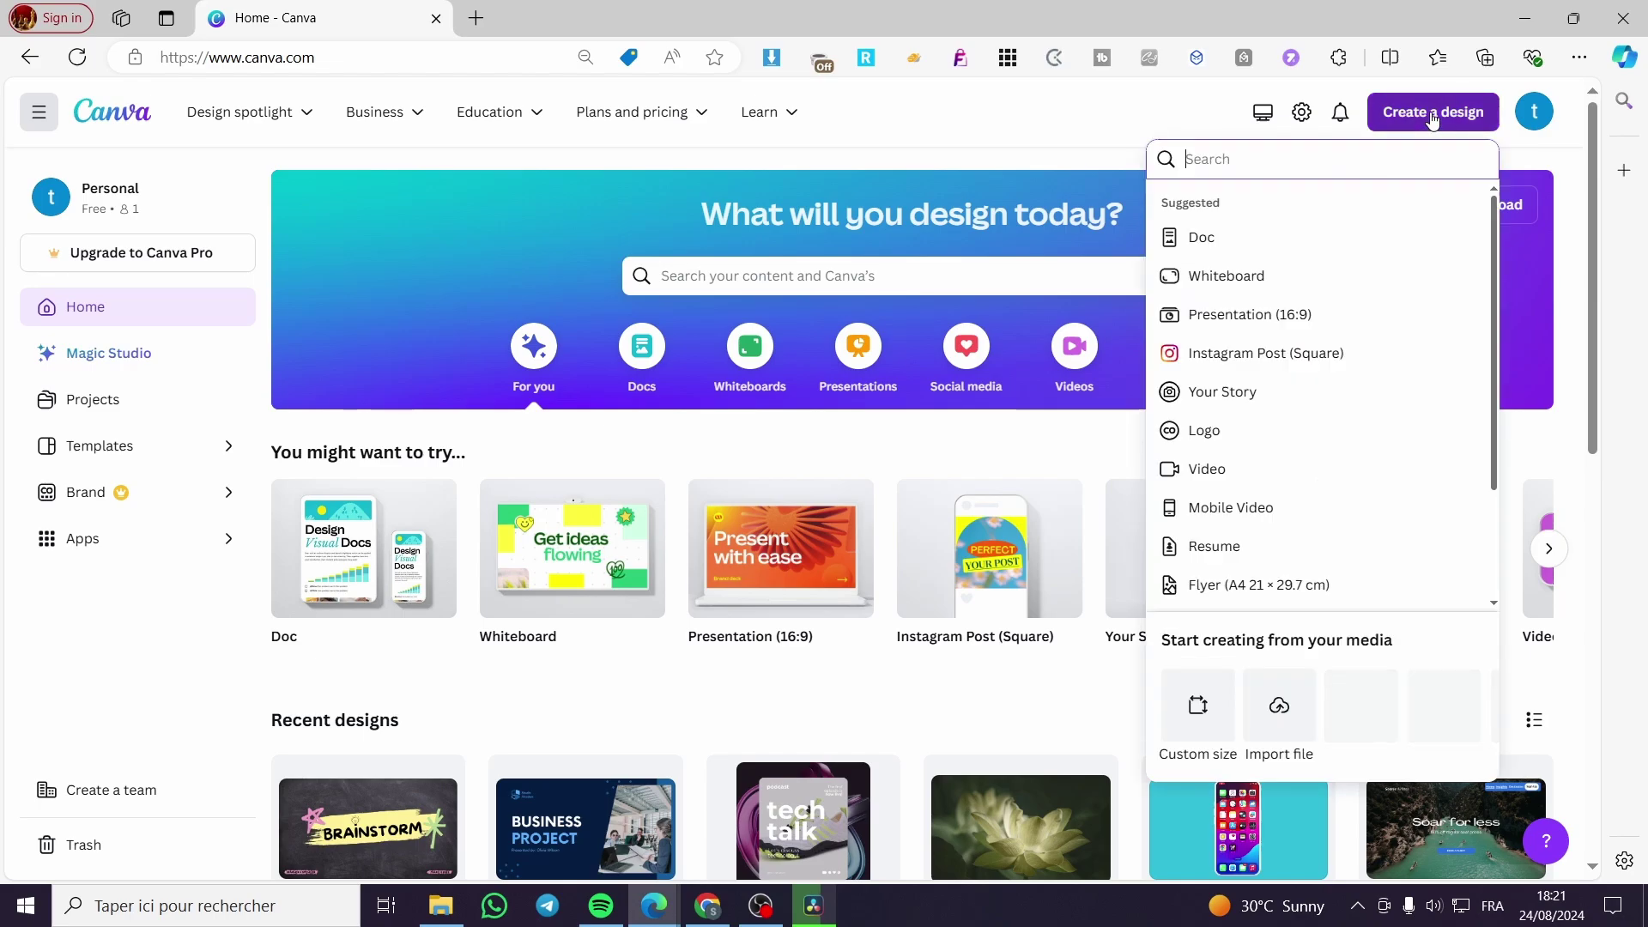
left_click(1200, 717)
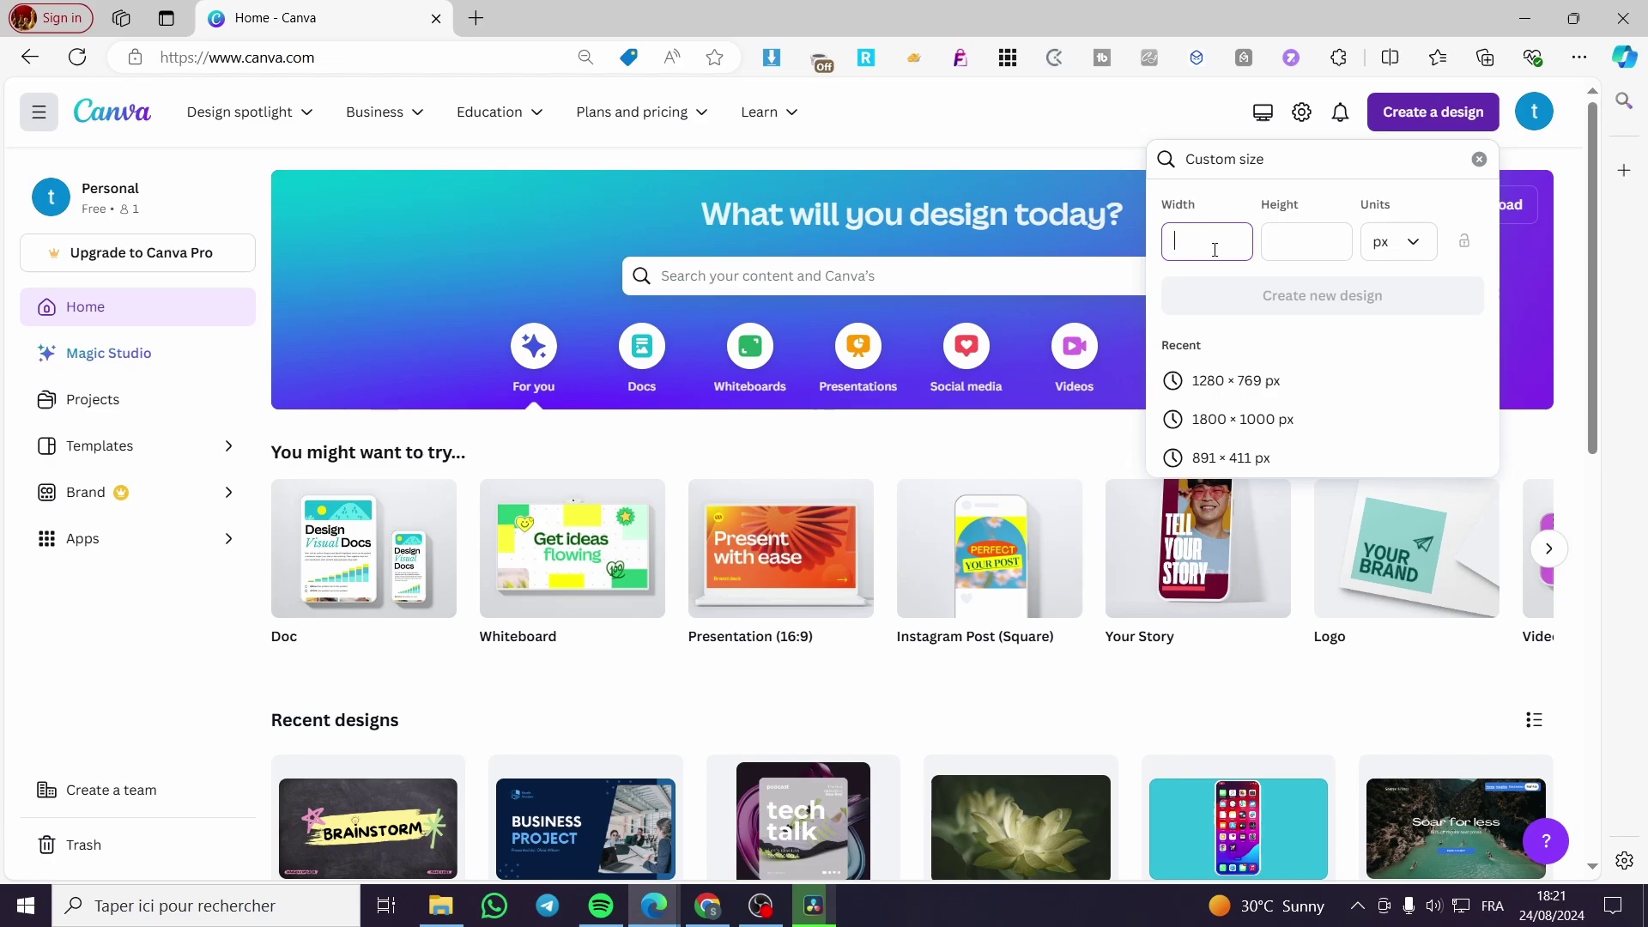
left_click(1416, 248)
left_click(1334, 370)
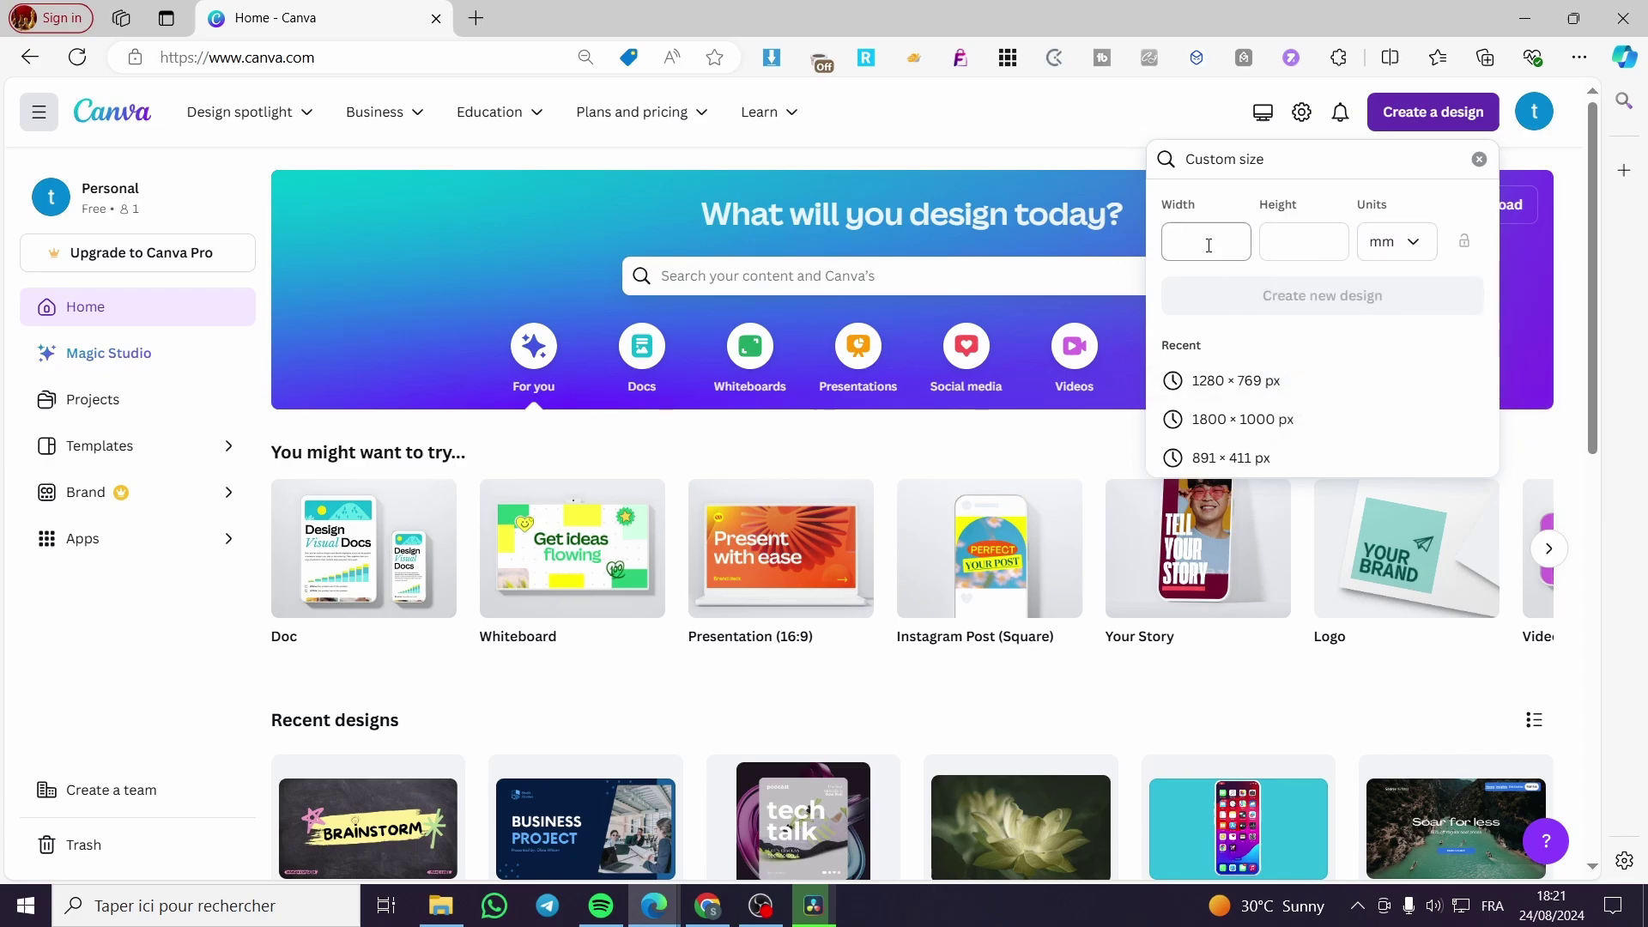
left_click(1209, 239)
left_click(1307, 249)
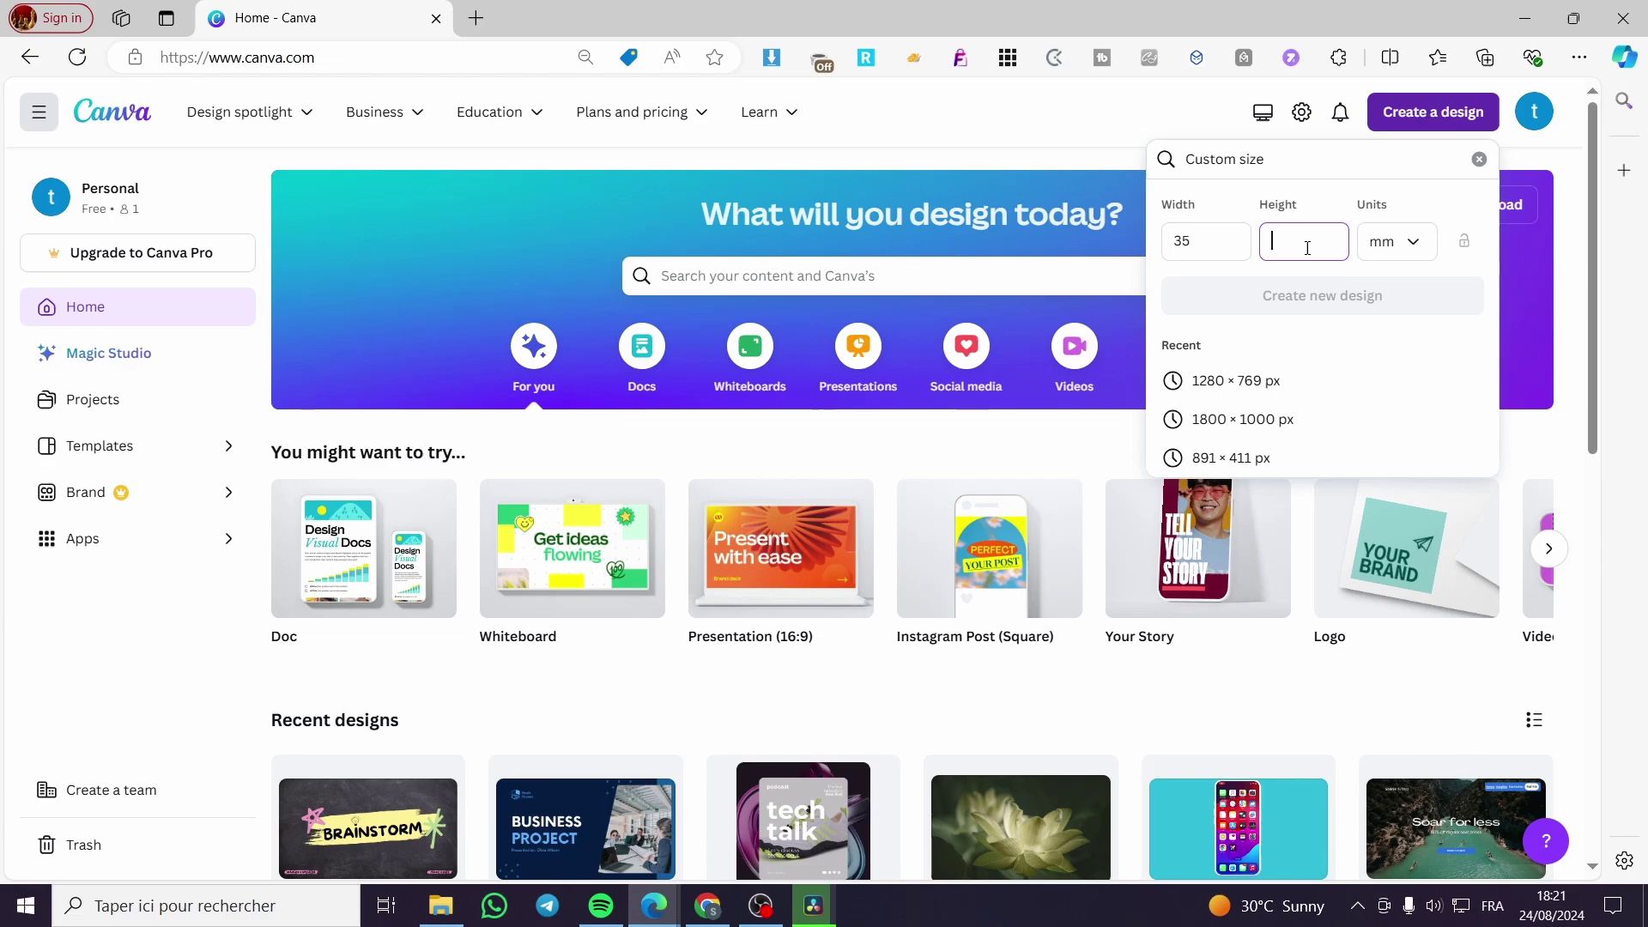
type("45")
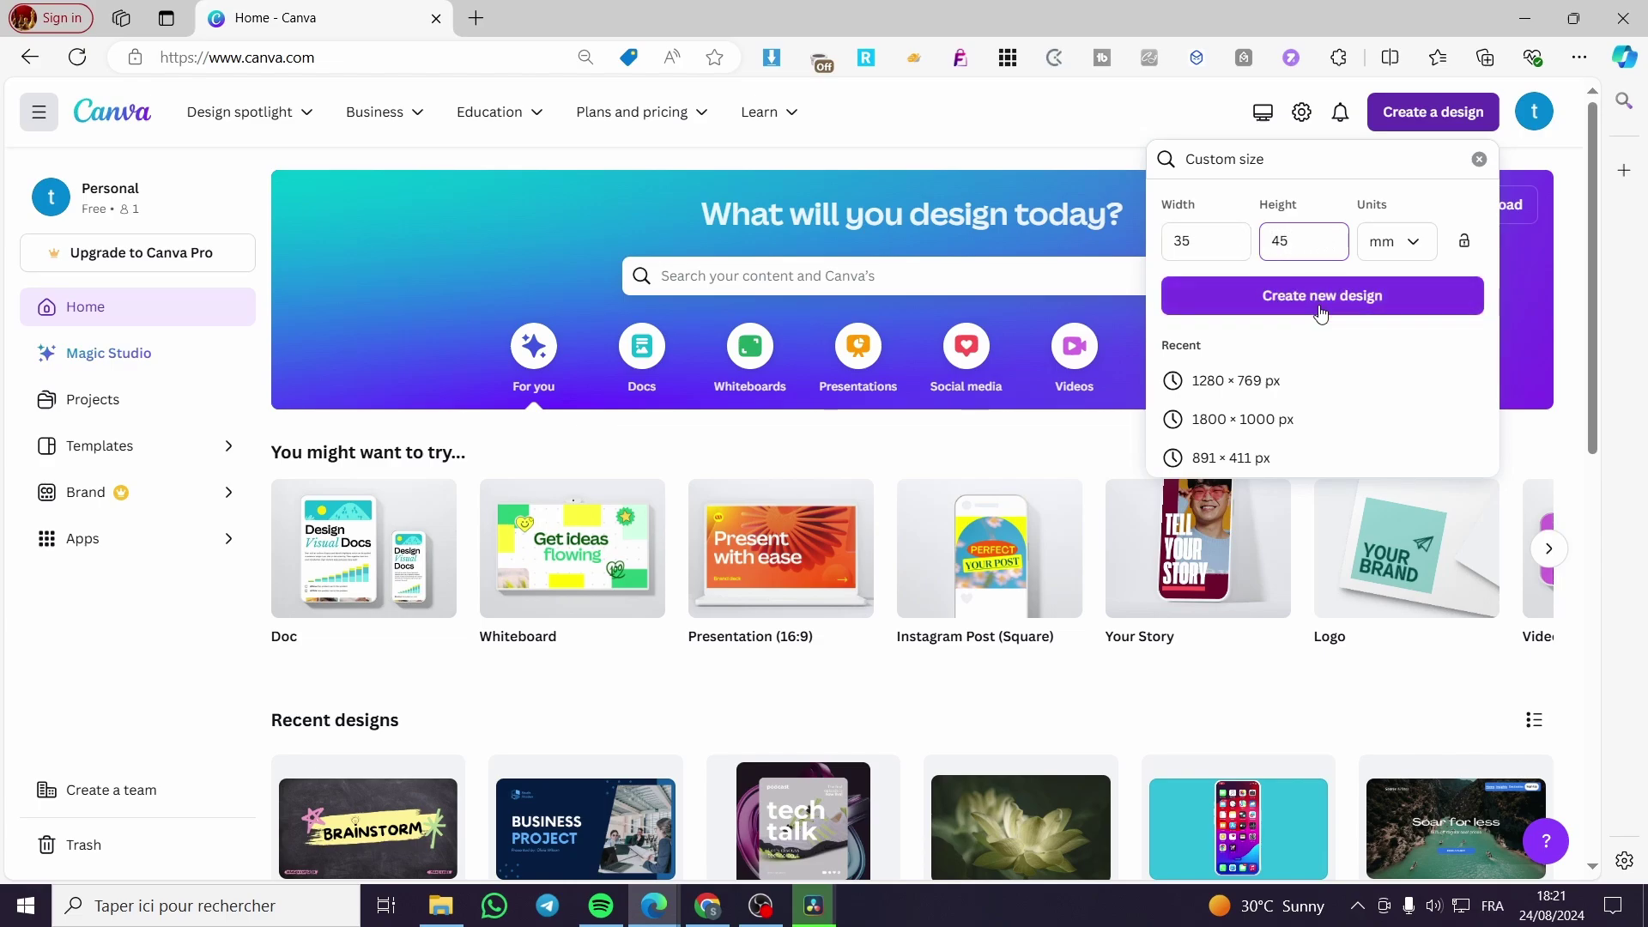
left_click(1186, 242)
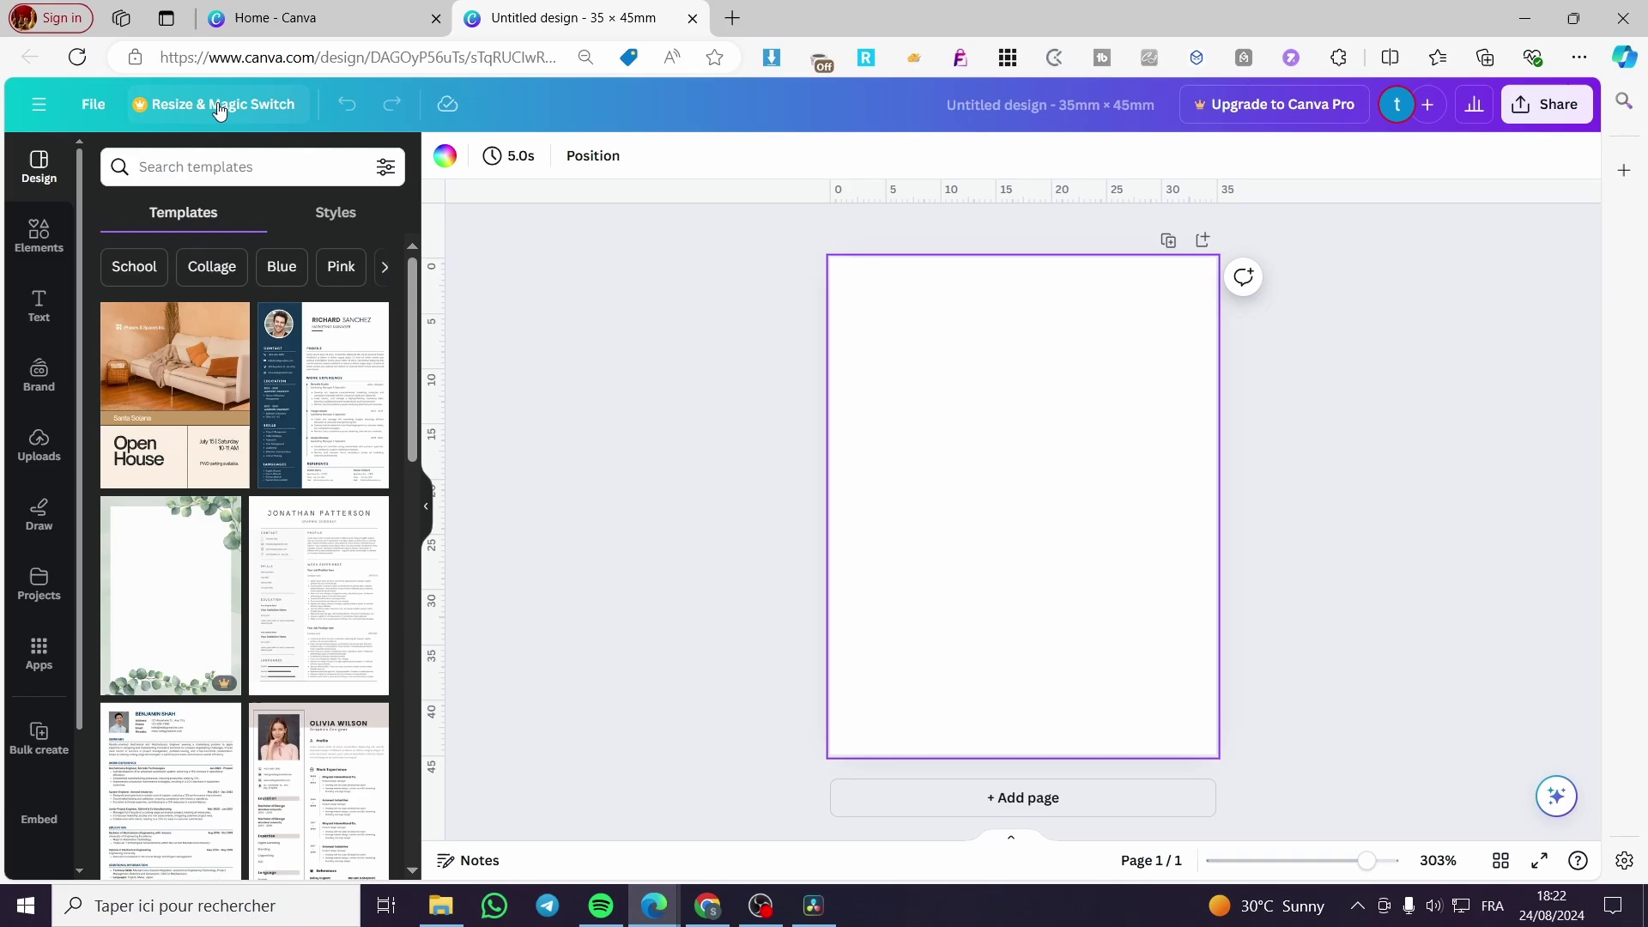
- Turn on Show margins and Show print bleed in File > Settings
left_click(92, 103)
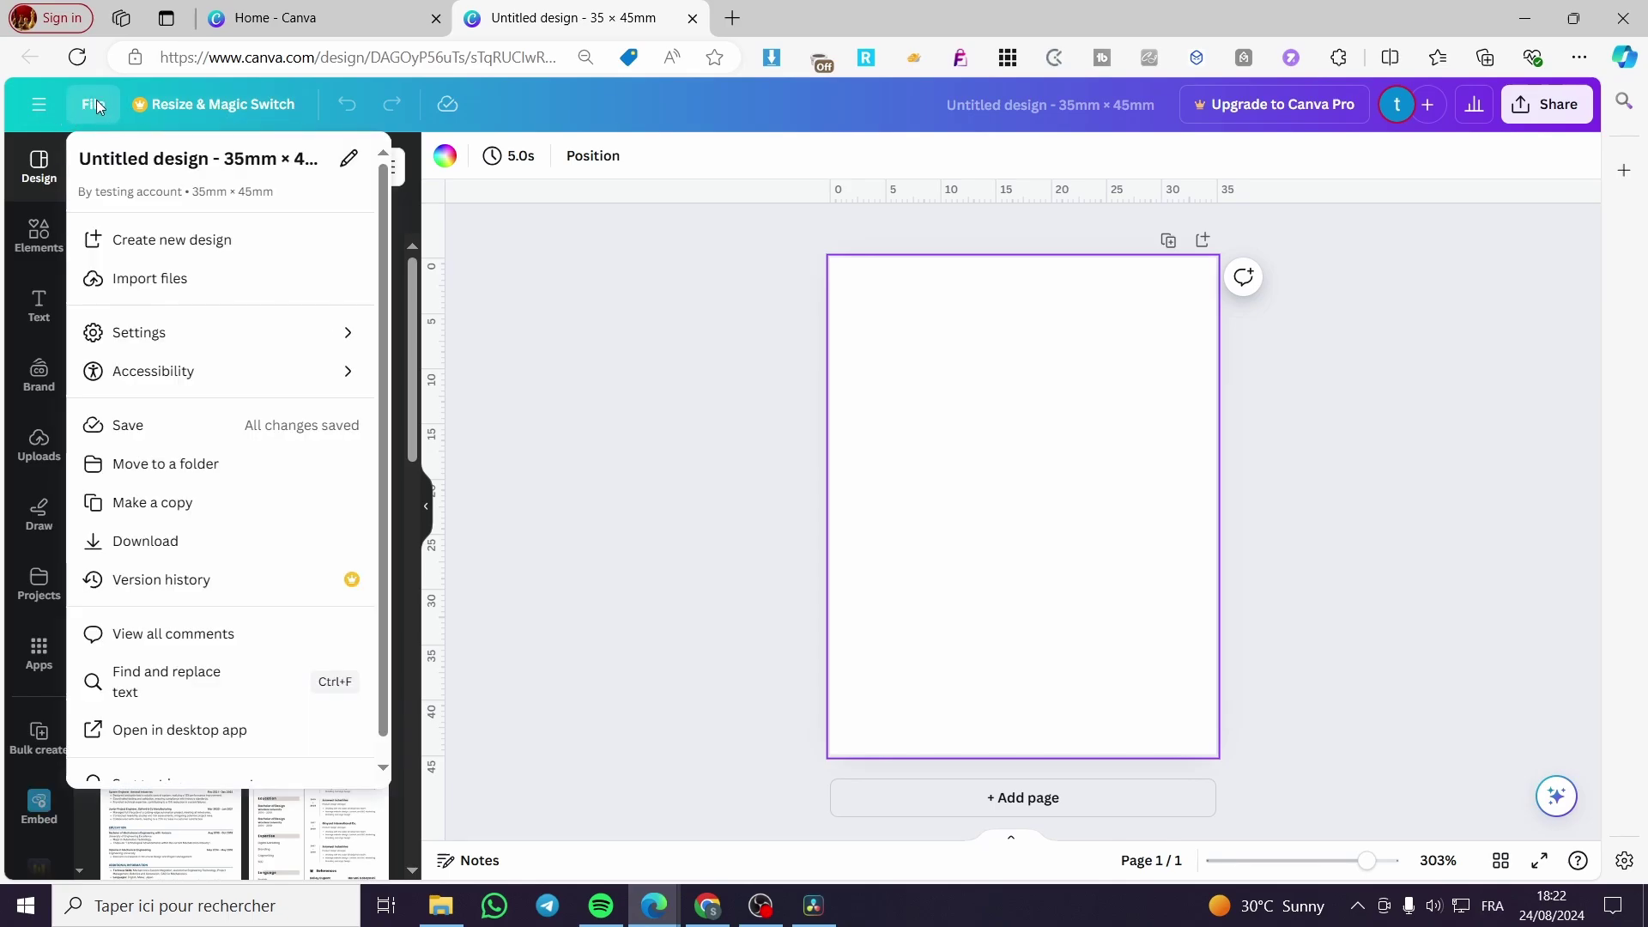
mouse_move(262, 340)
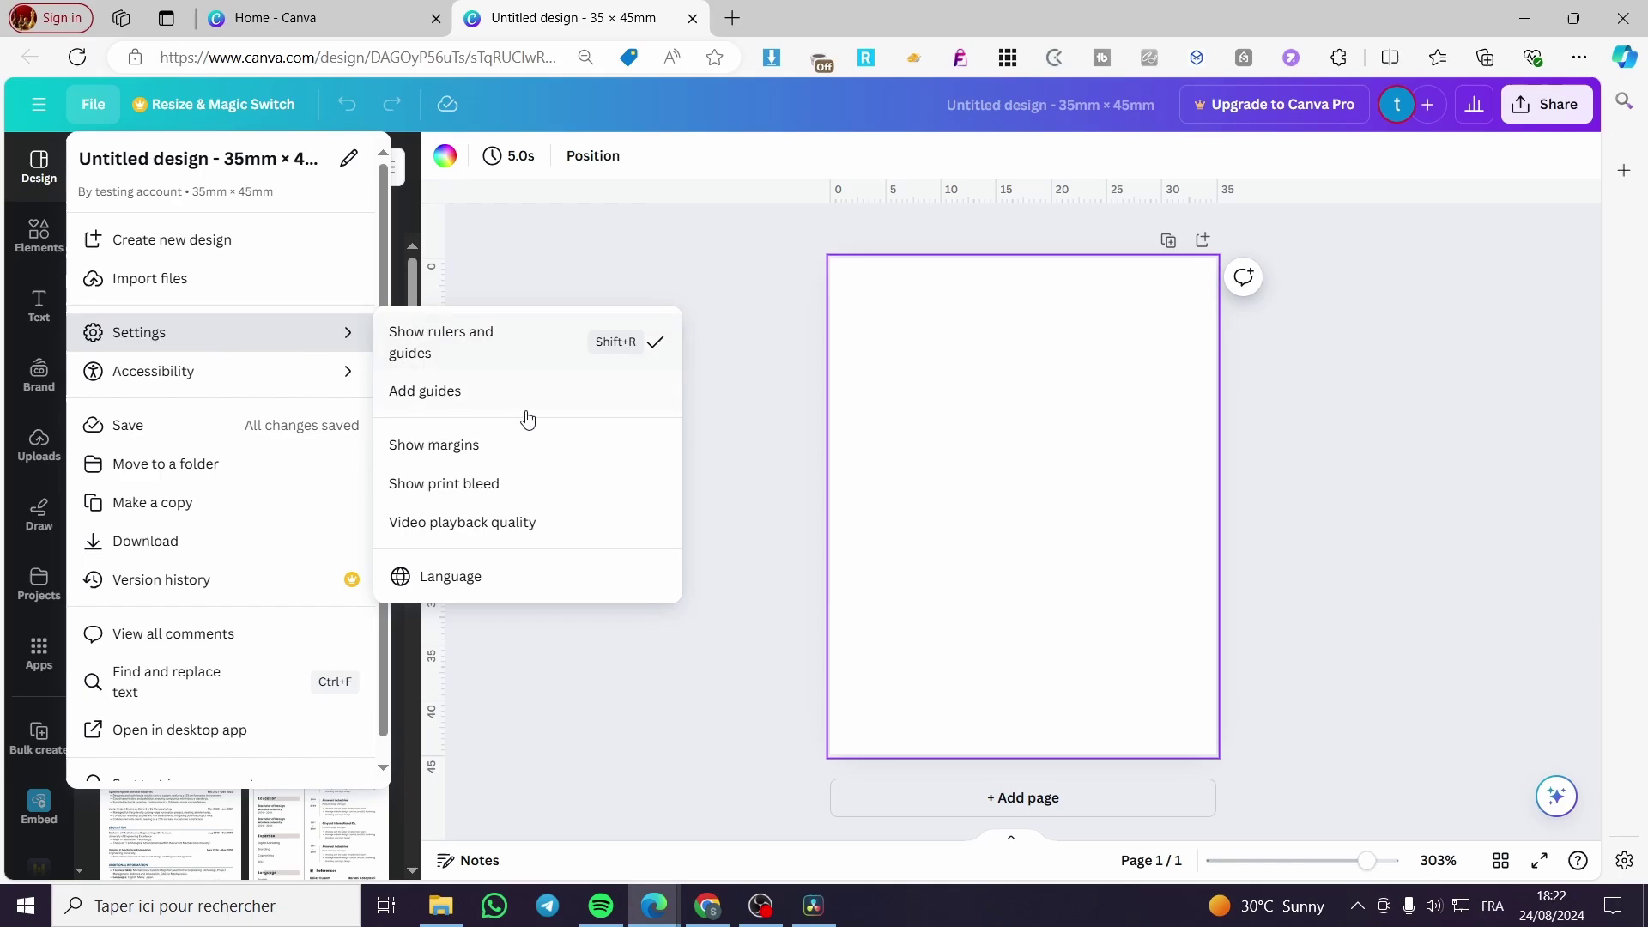
left_click(518, 449)
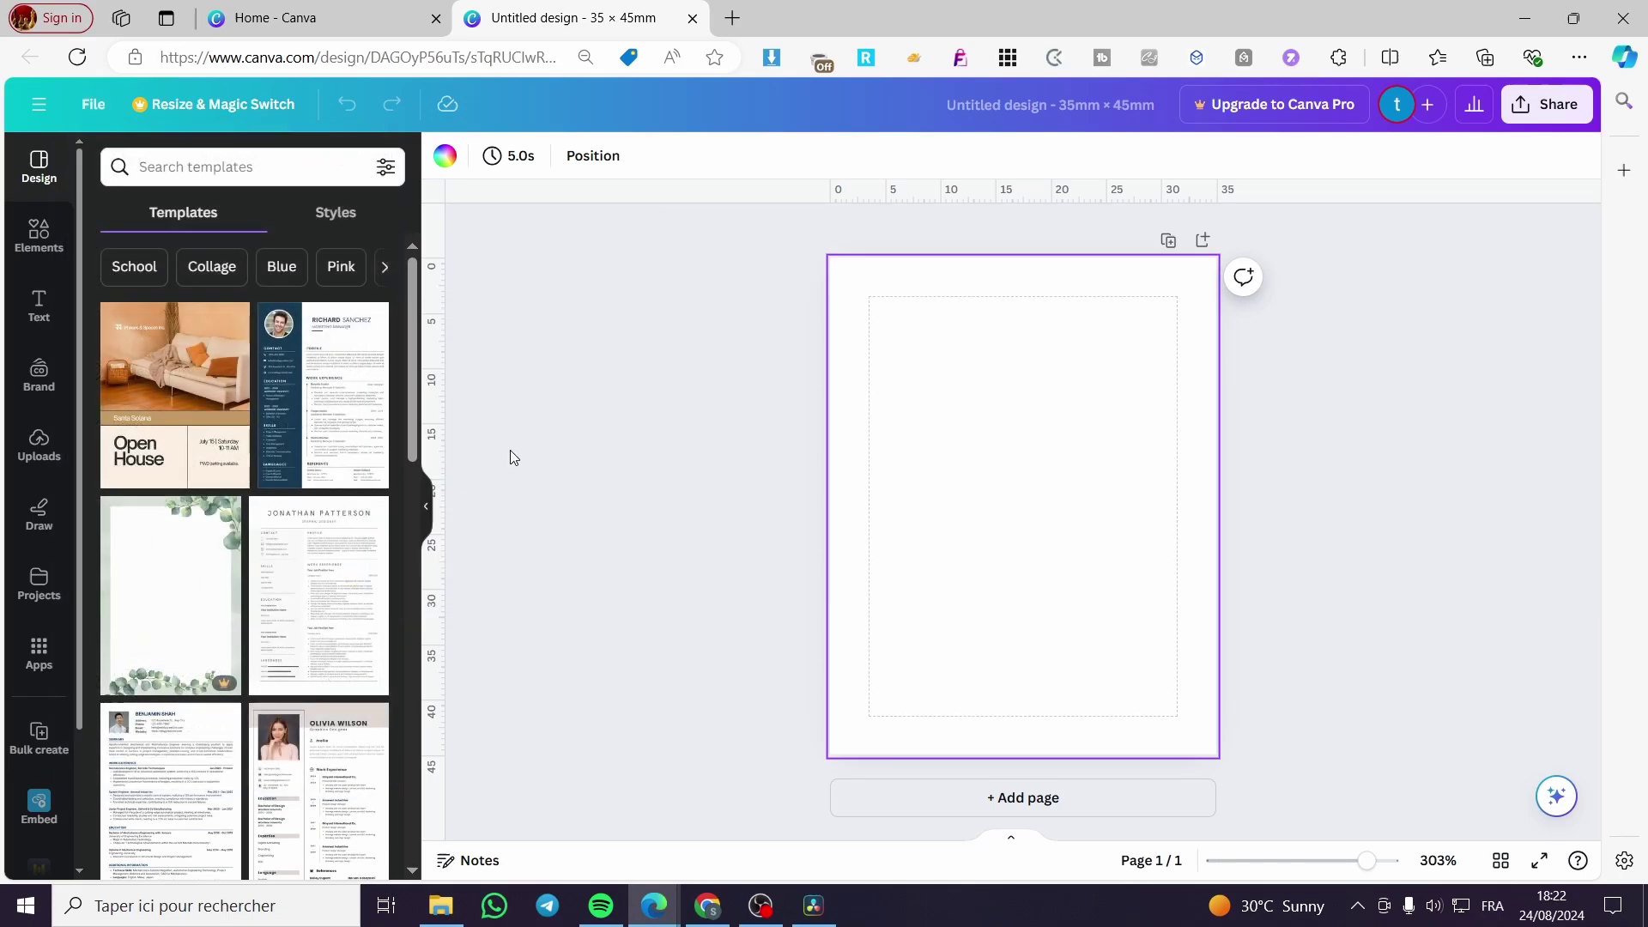
left_click(88, 107)
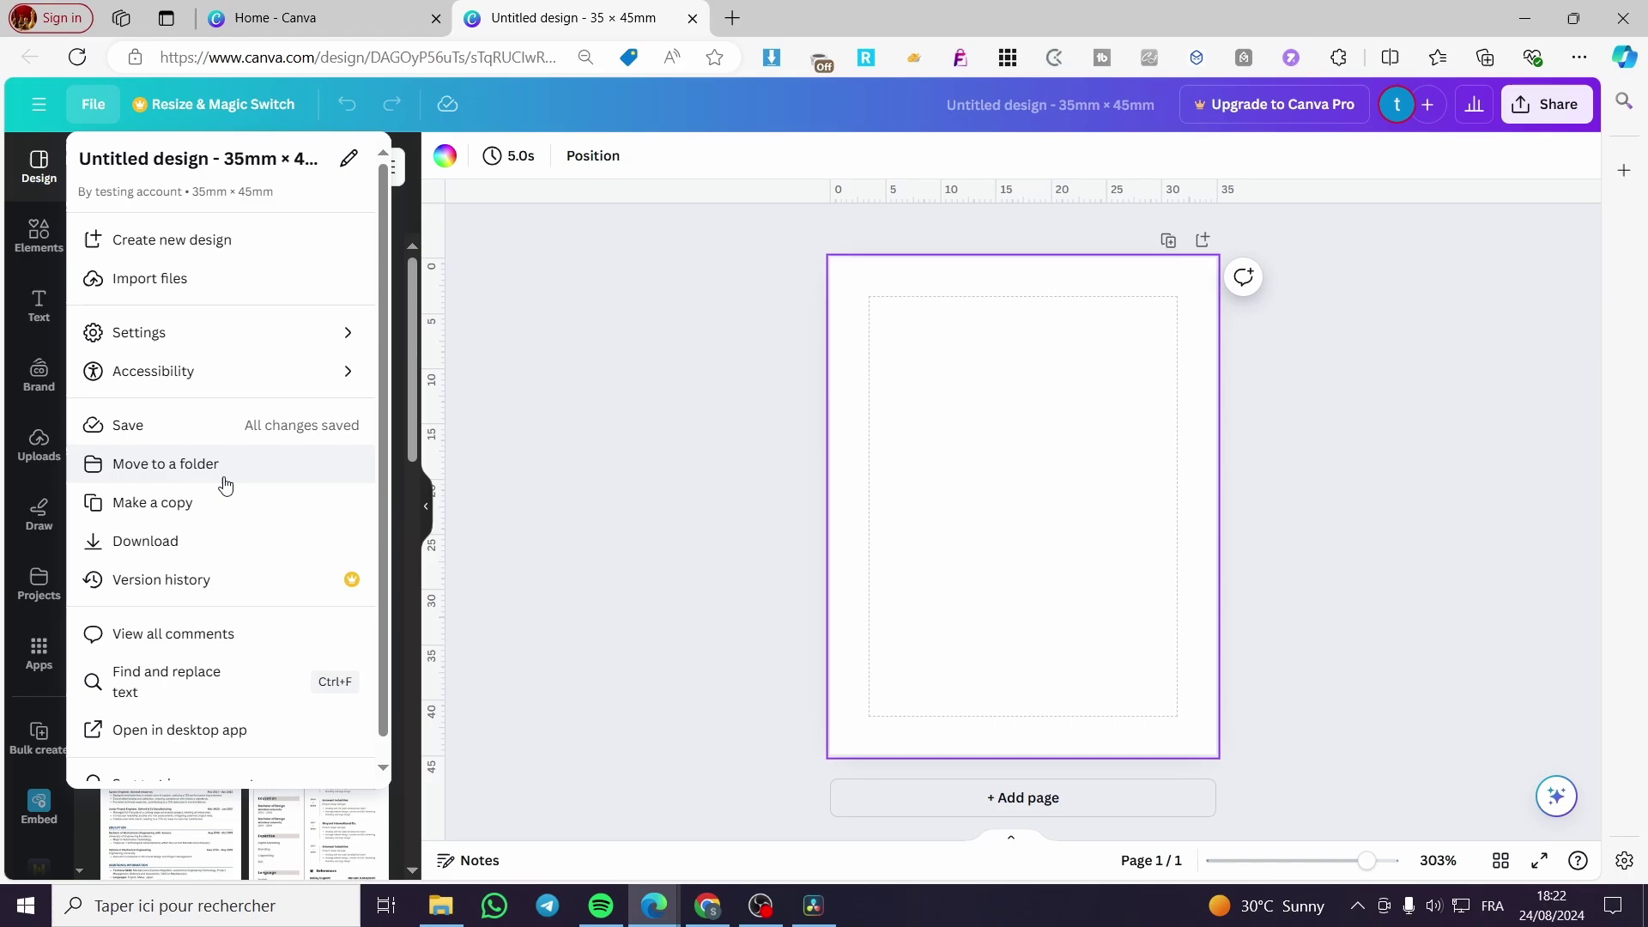
mouse_move(239, 342)
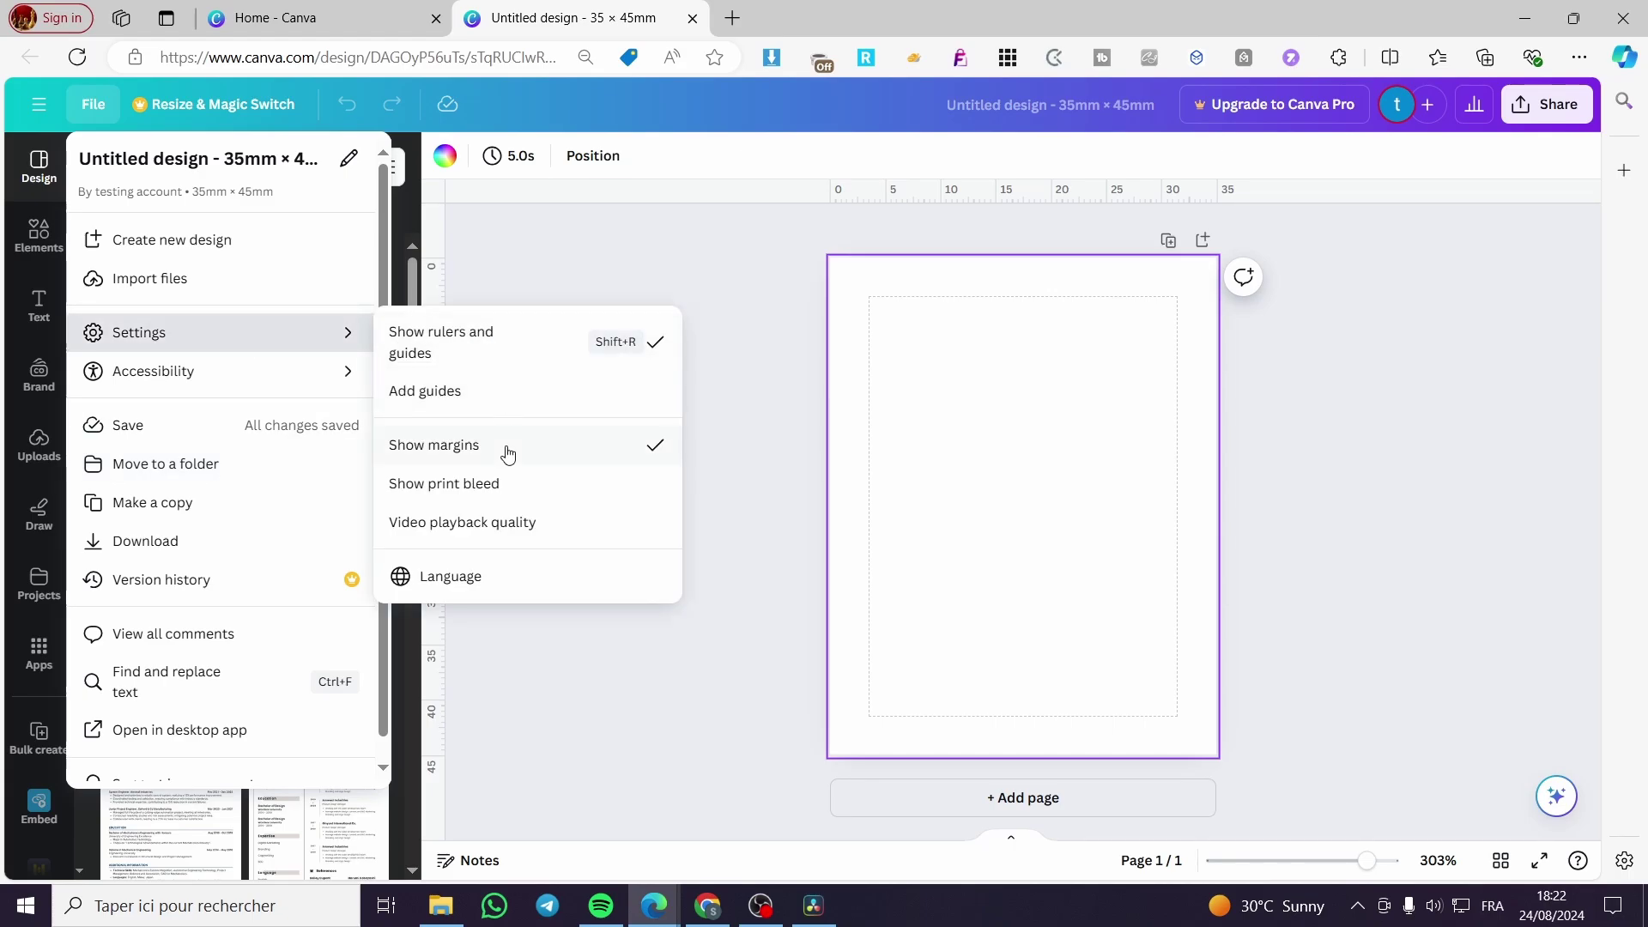
left_click(456, 491)
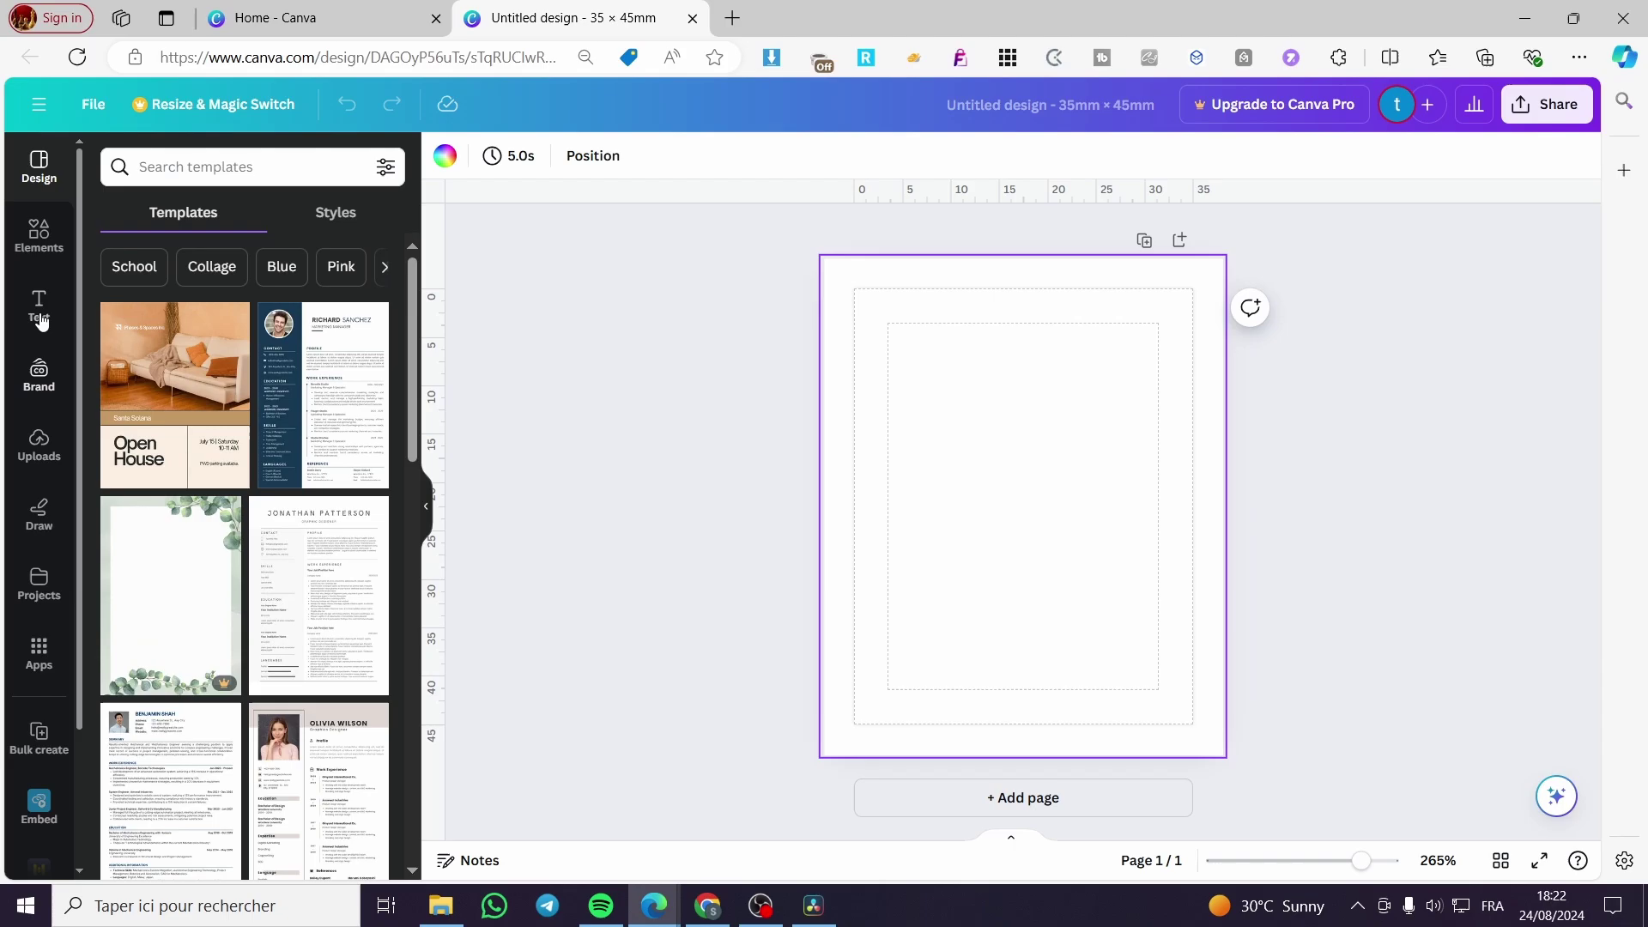
- Place an uploaded portrait photo on the page, then delete it
left_click(39, 225)
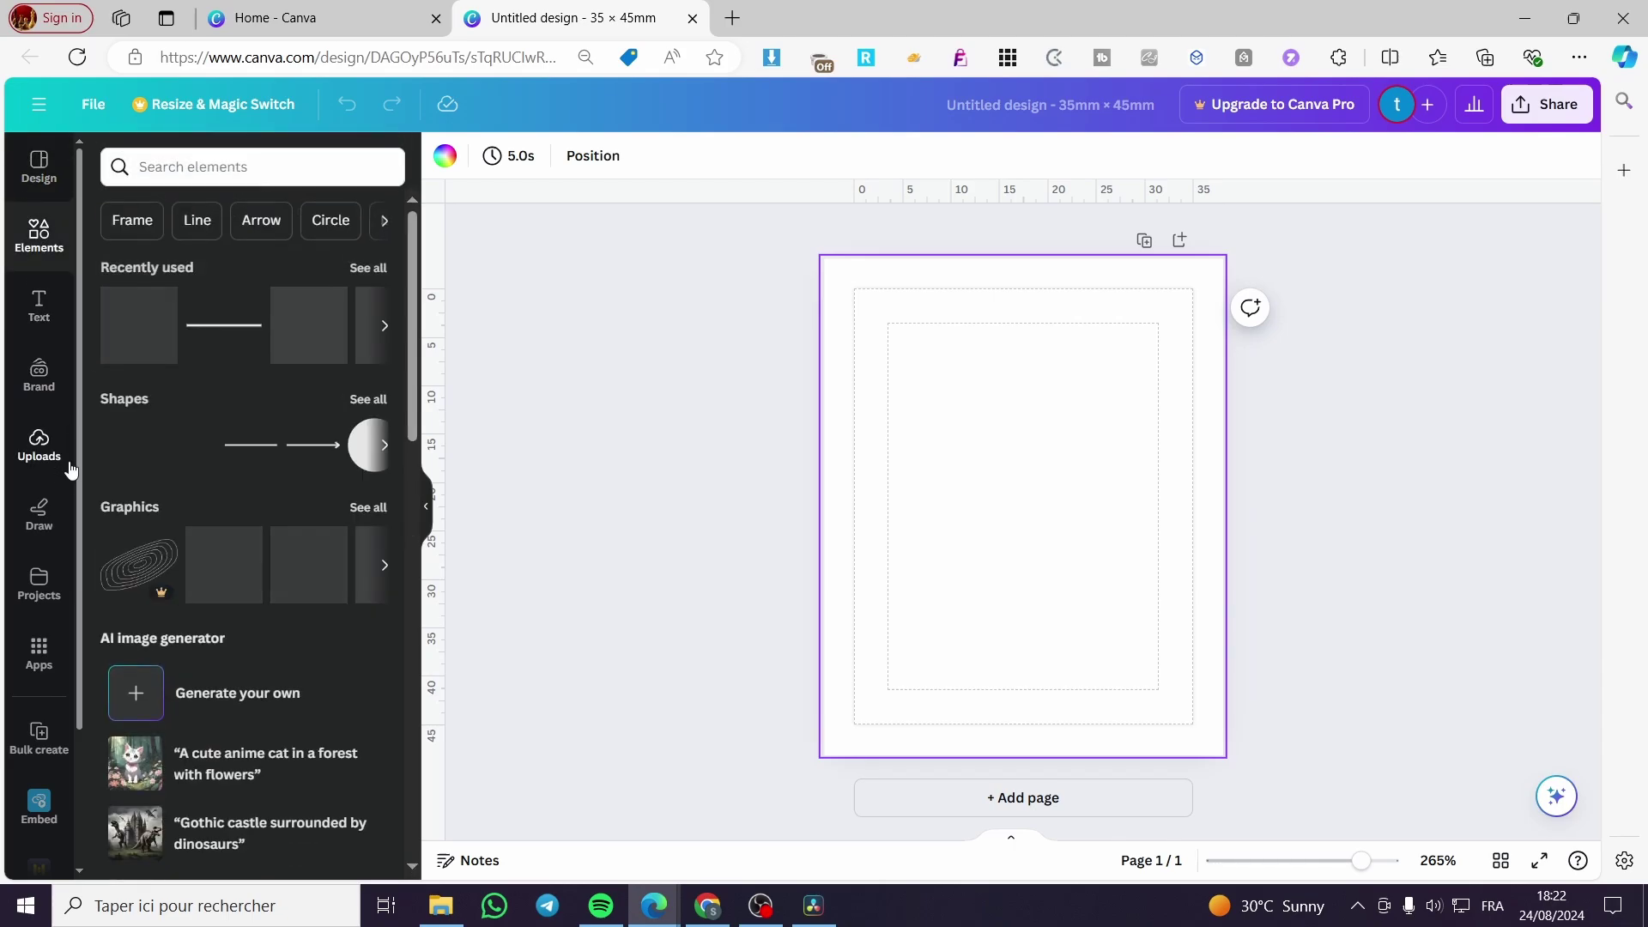
left_click(40, 447)
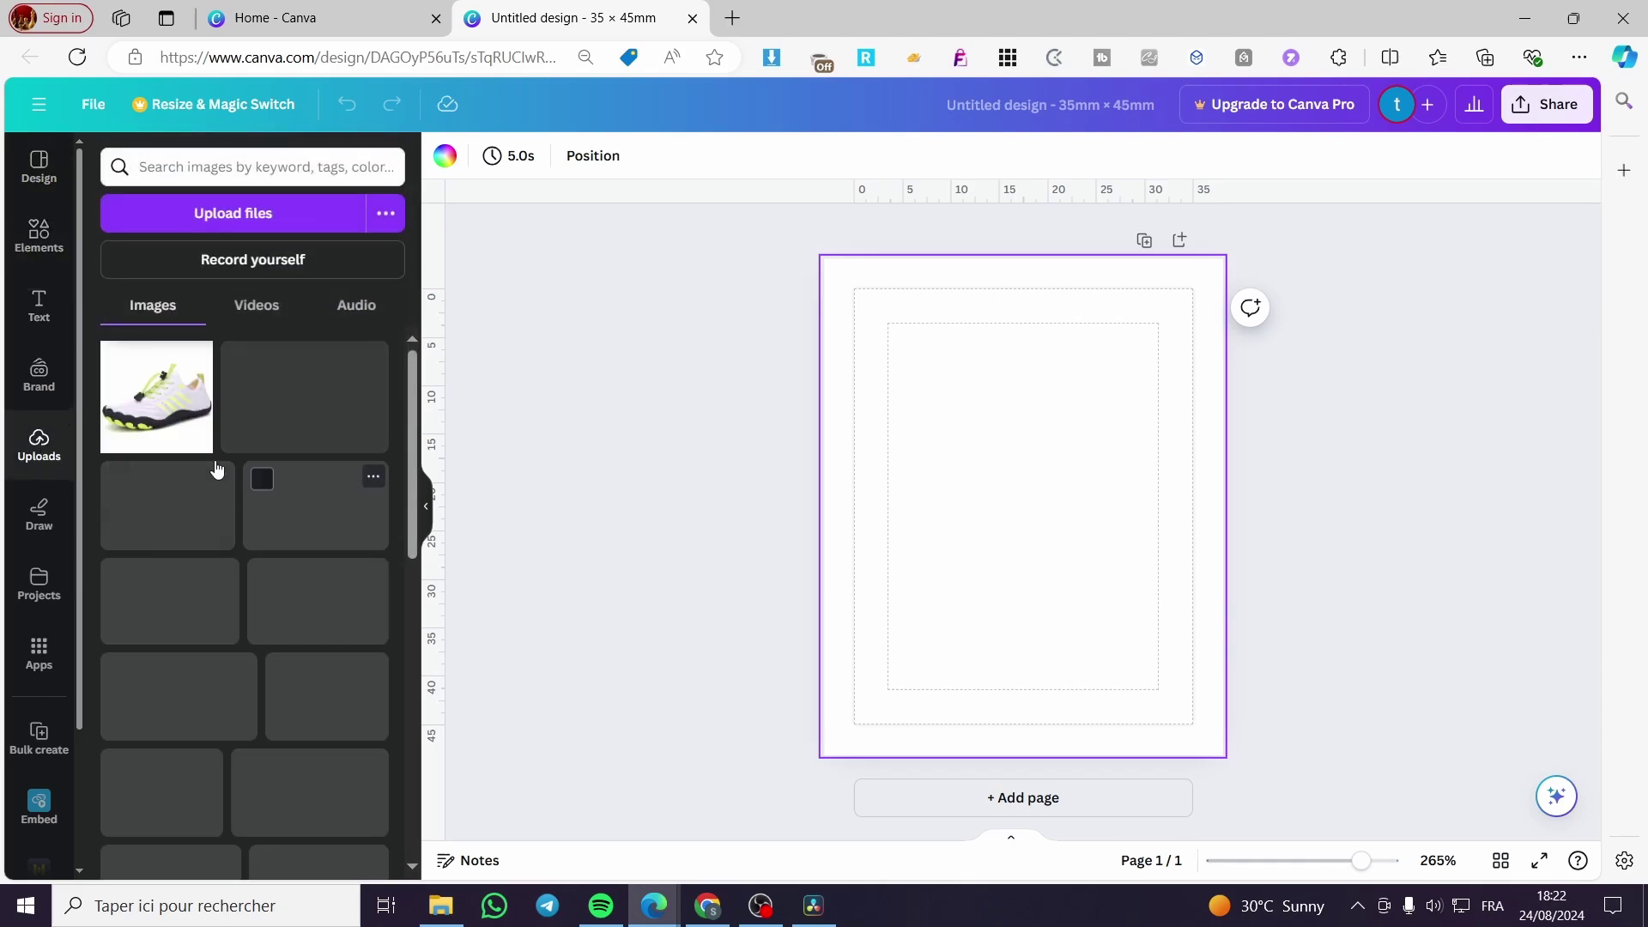
scroll(249, 470, "down", 8)
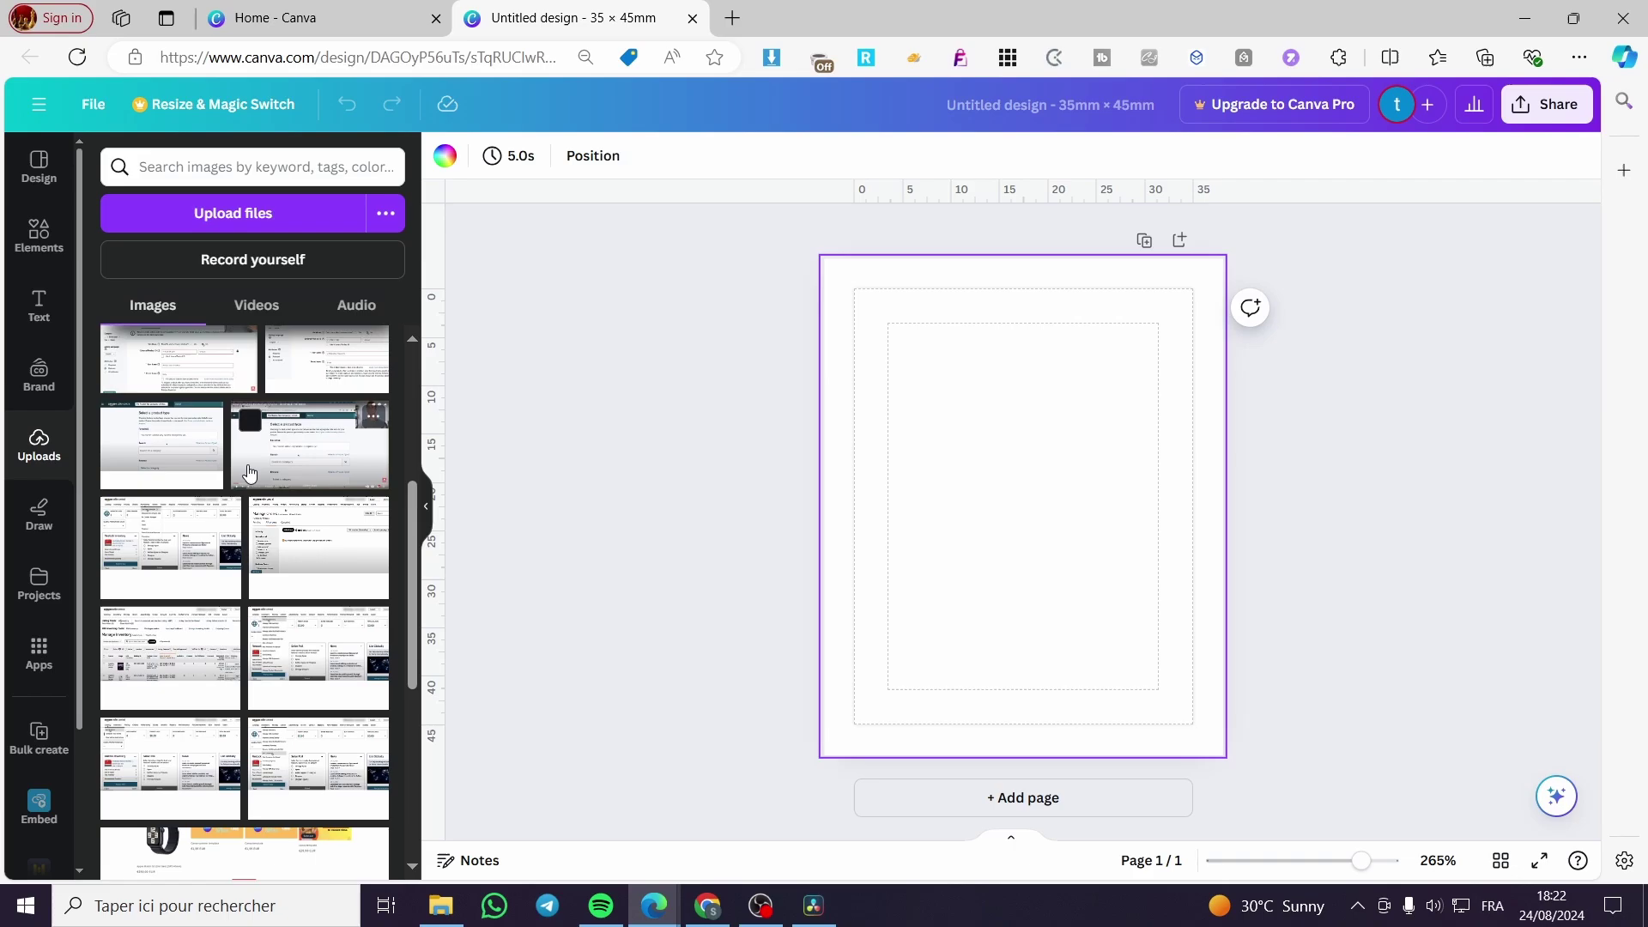
scroll(249, 470, "down", 3)
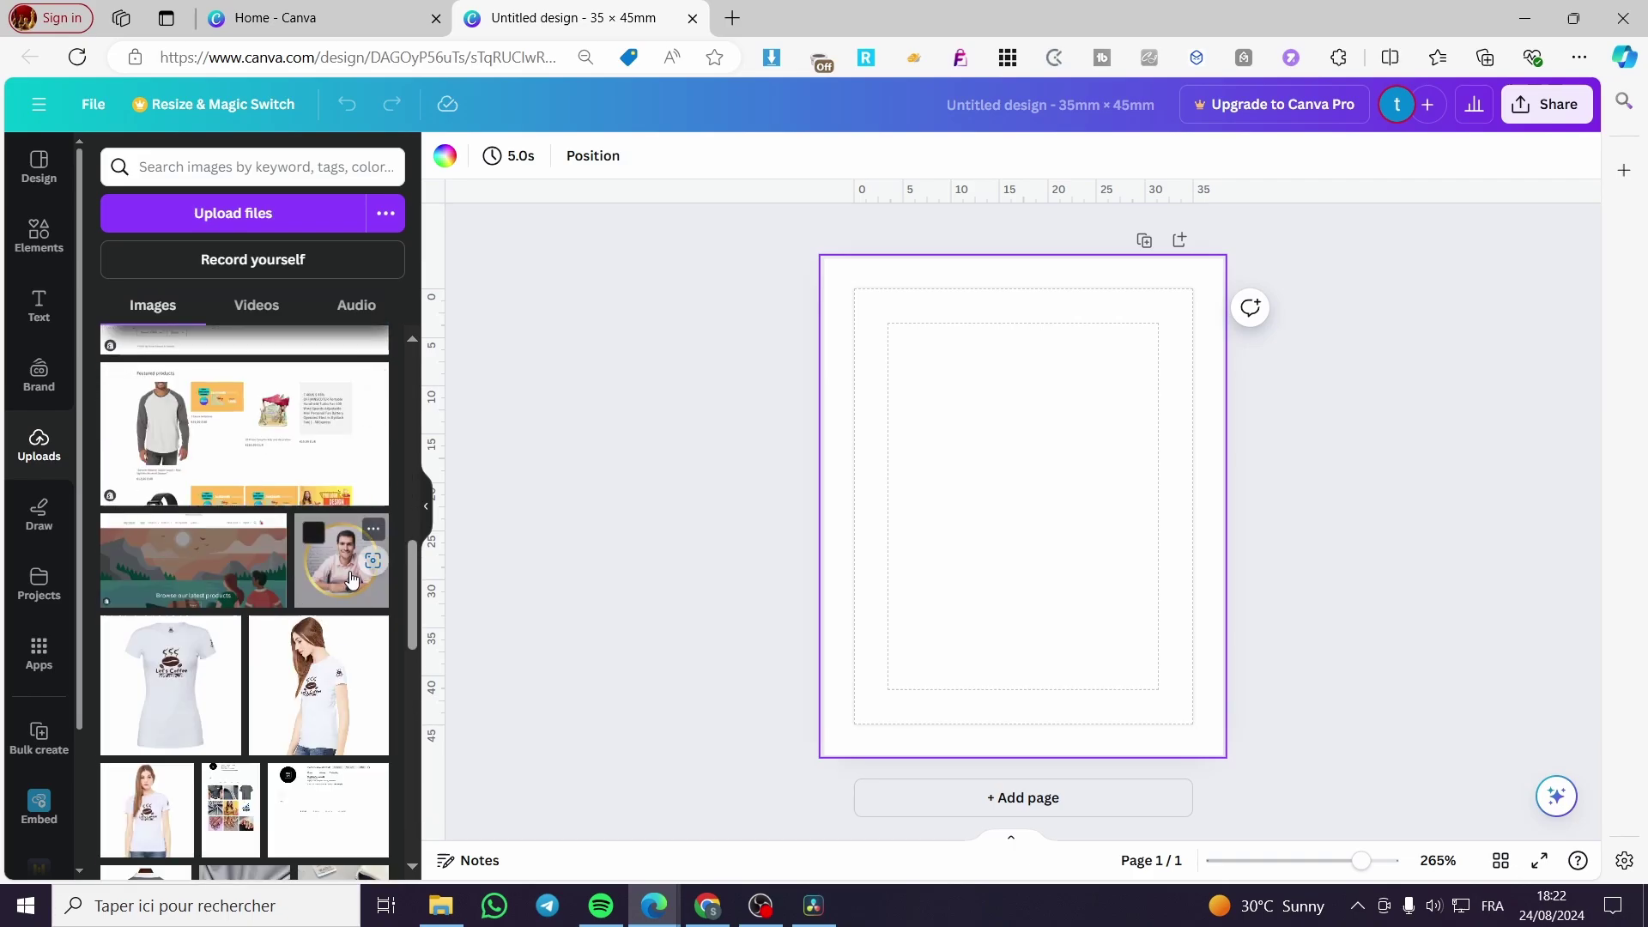
left_click(341, 560)
mouse_move(1053, 492)
left_mouse_down()
mouse_move(1003, 397)
mouse_move(1054, 487)
left_mouse_up()
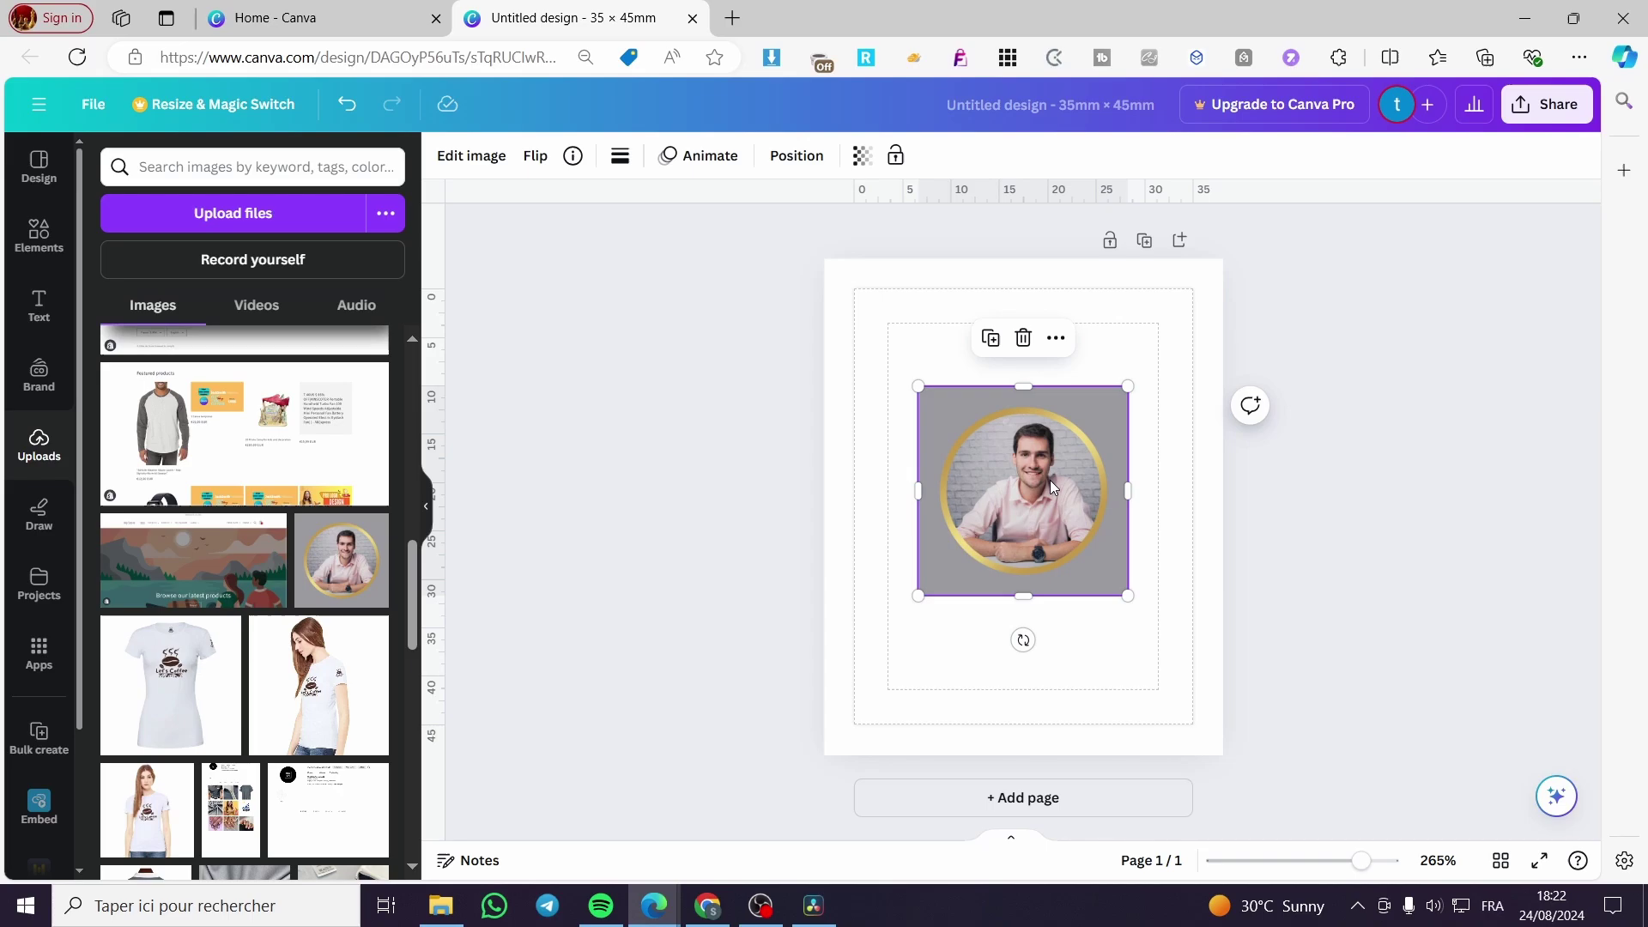
key("Delete")
- Add the woman-in-T-shirt photo and fit it within the page's margin frame
left_click(317, 684)
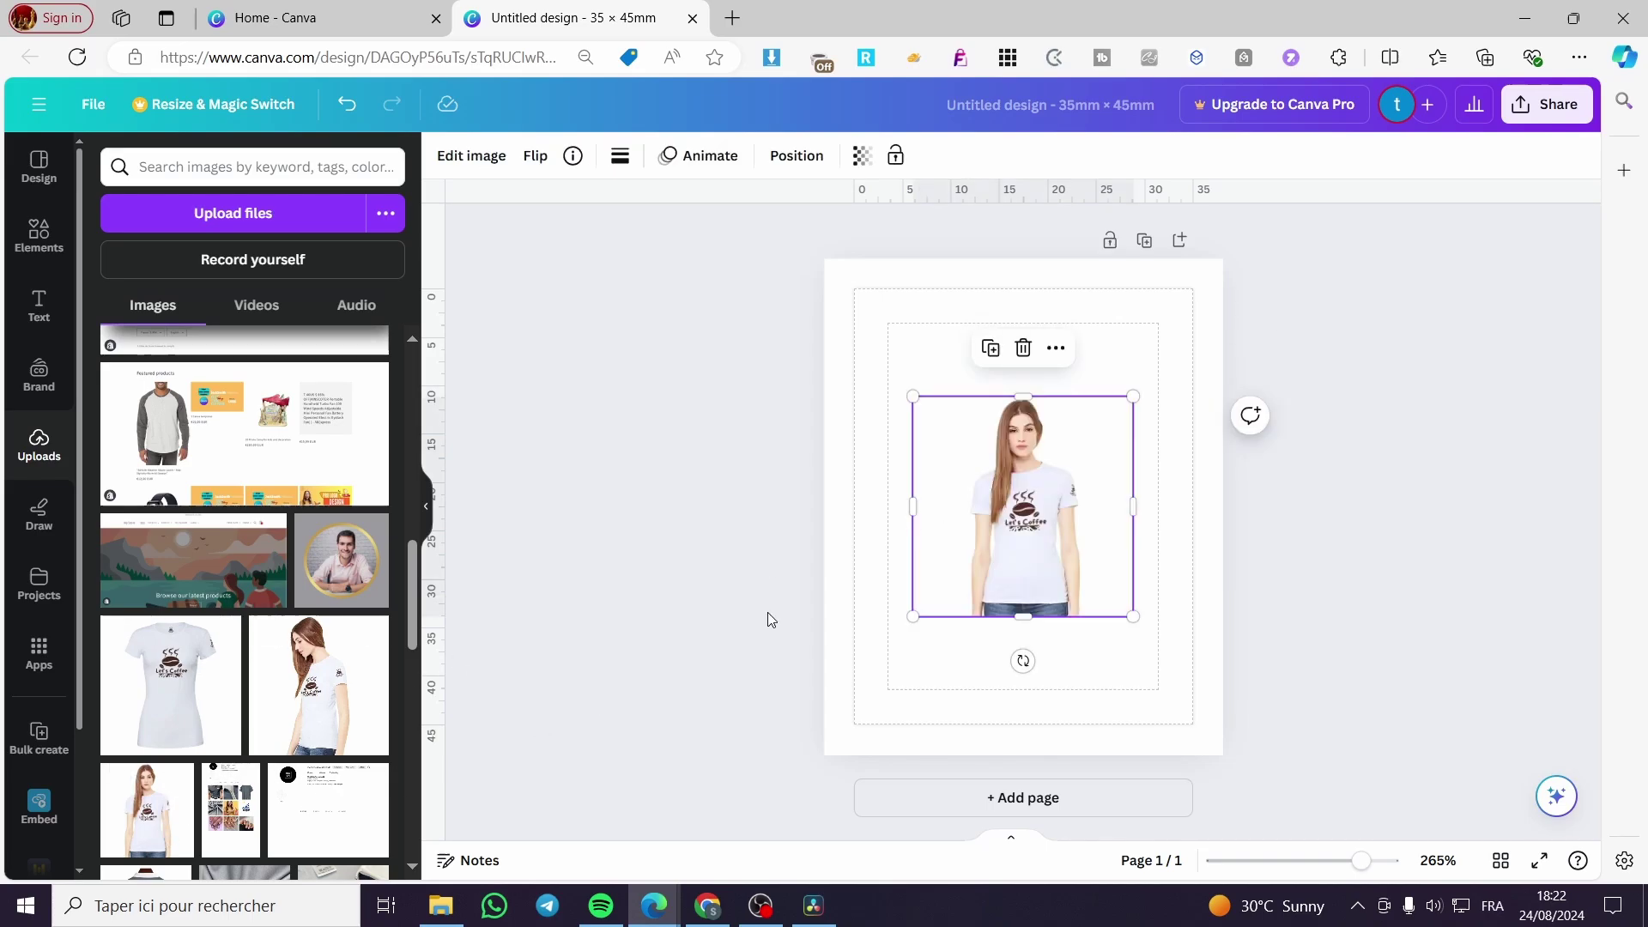
left_click_drag(1010, 468, 967, 375)
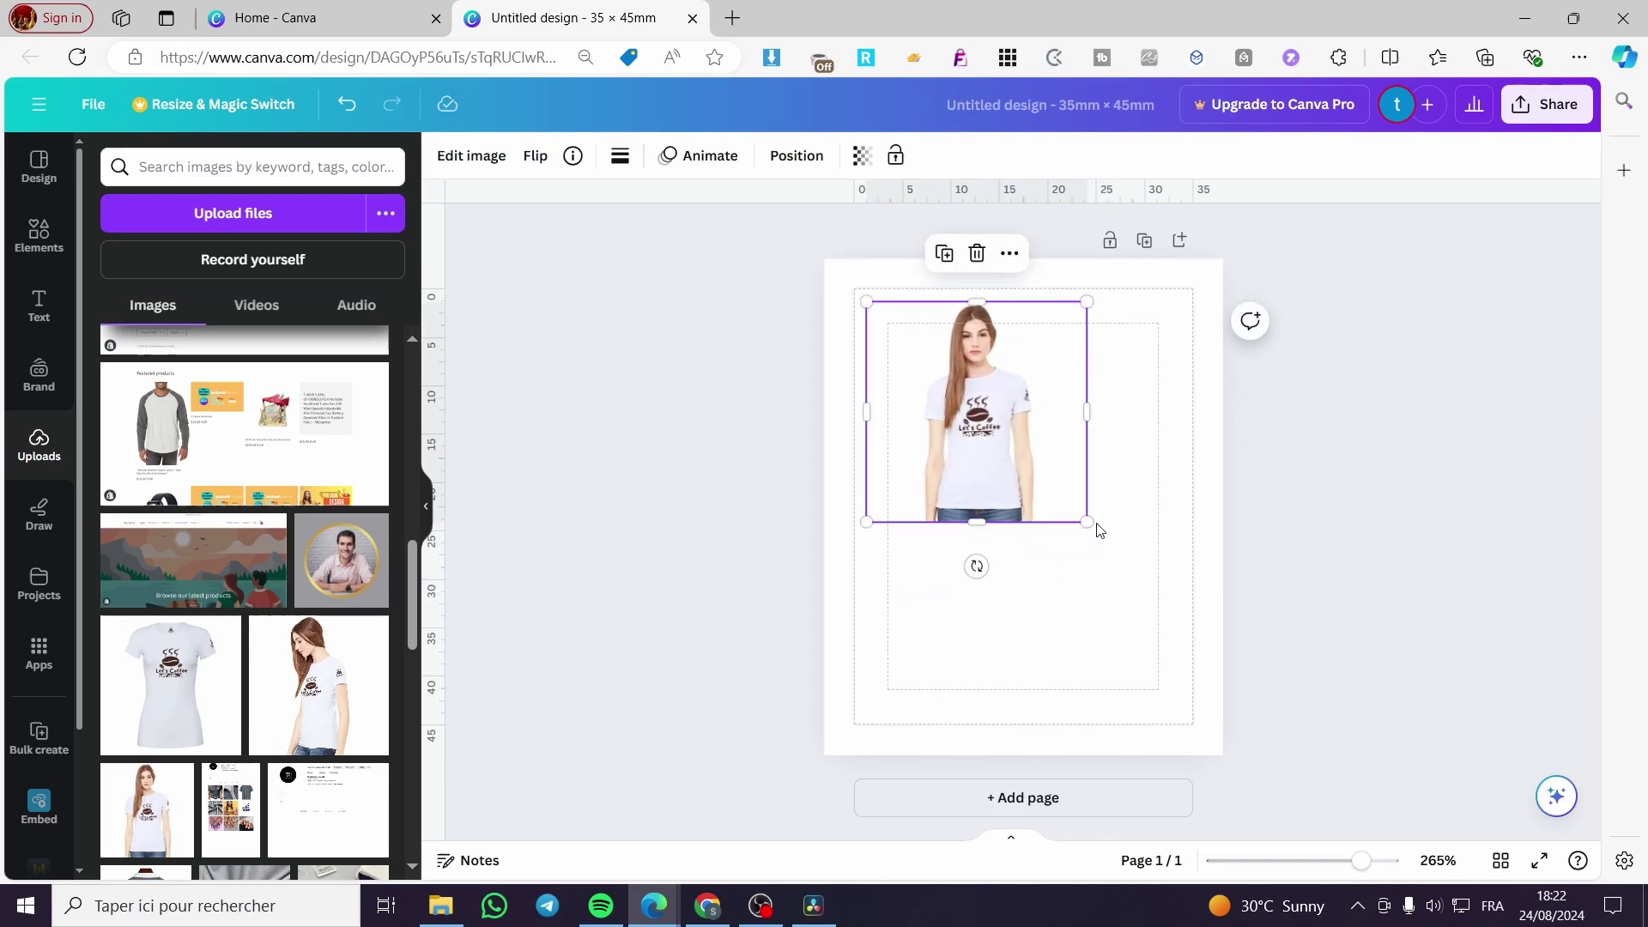
mouse_move(1087, 523)
left_mouse_down()
mouse_move(1170, 662)
mouse_move(1079, 541)
left_mouse_up()
left_click(1382, 541)
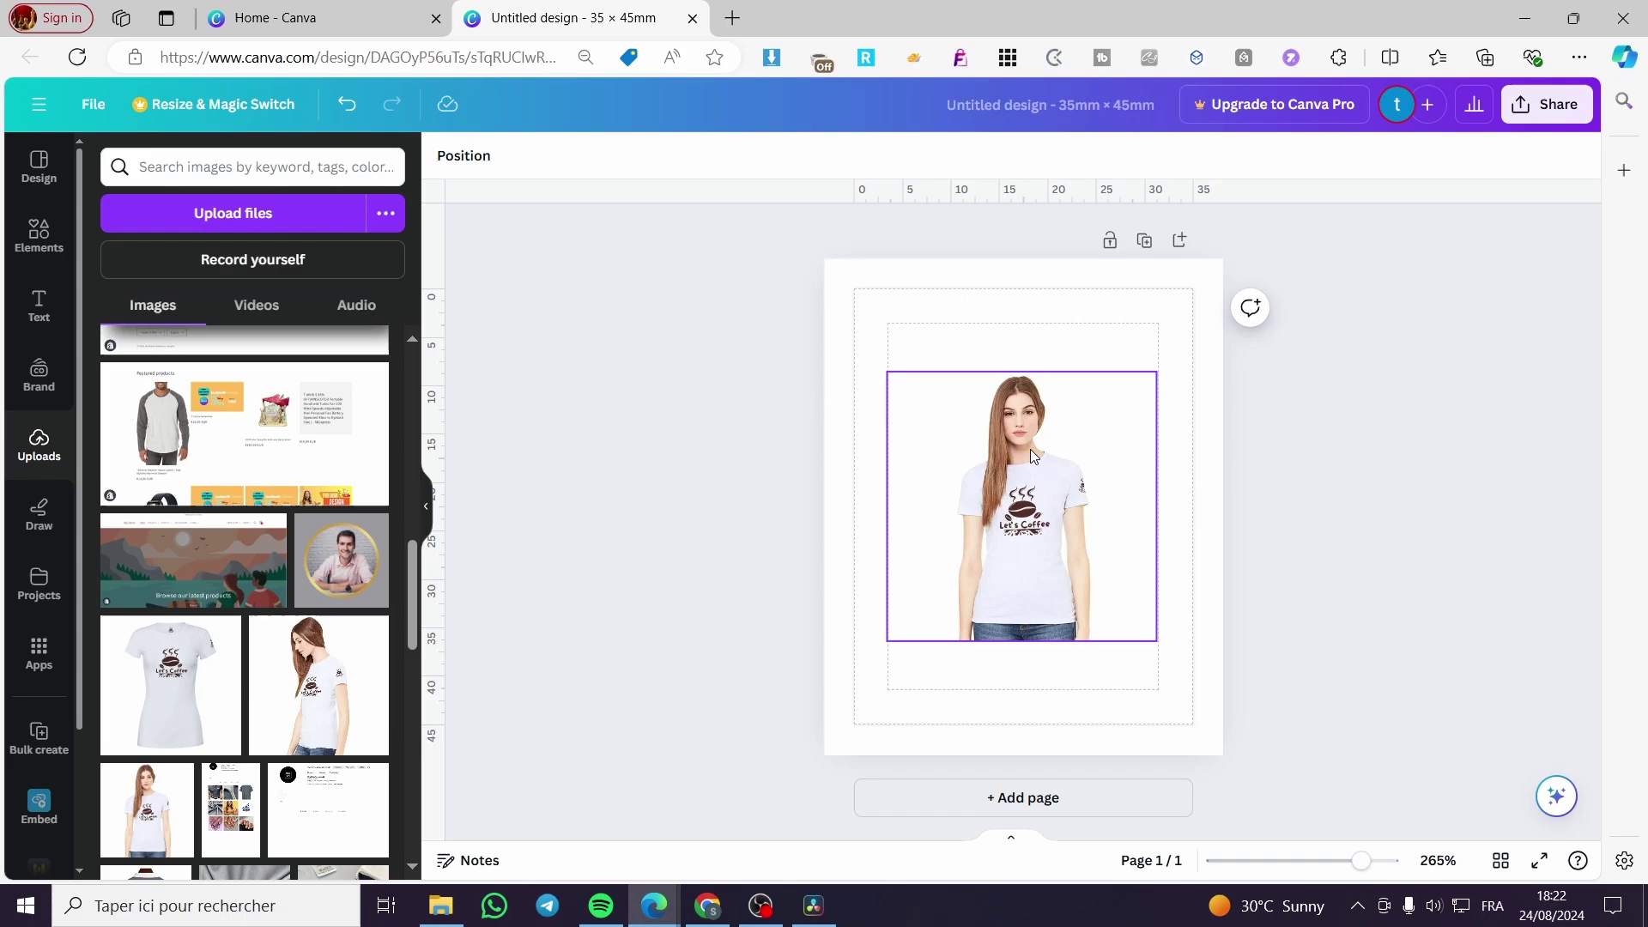
- Add a square shape with transparent fill and send it back one layer
left_click(47, 241)
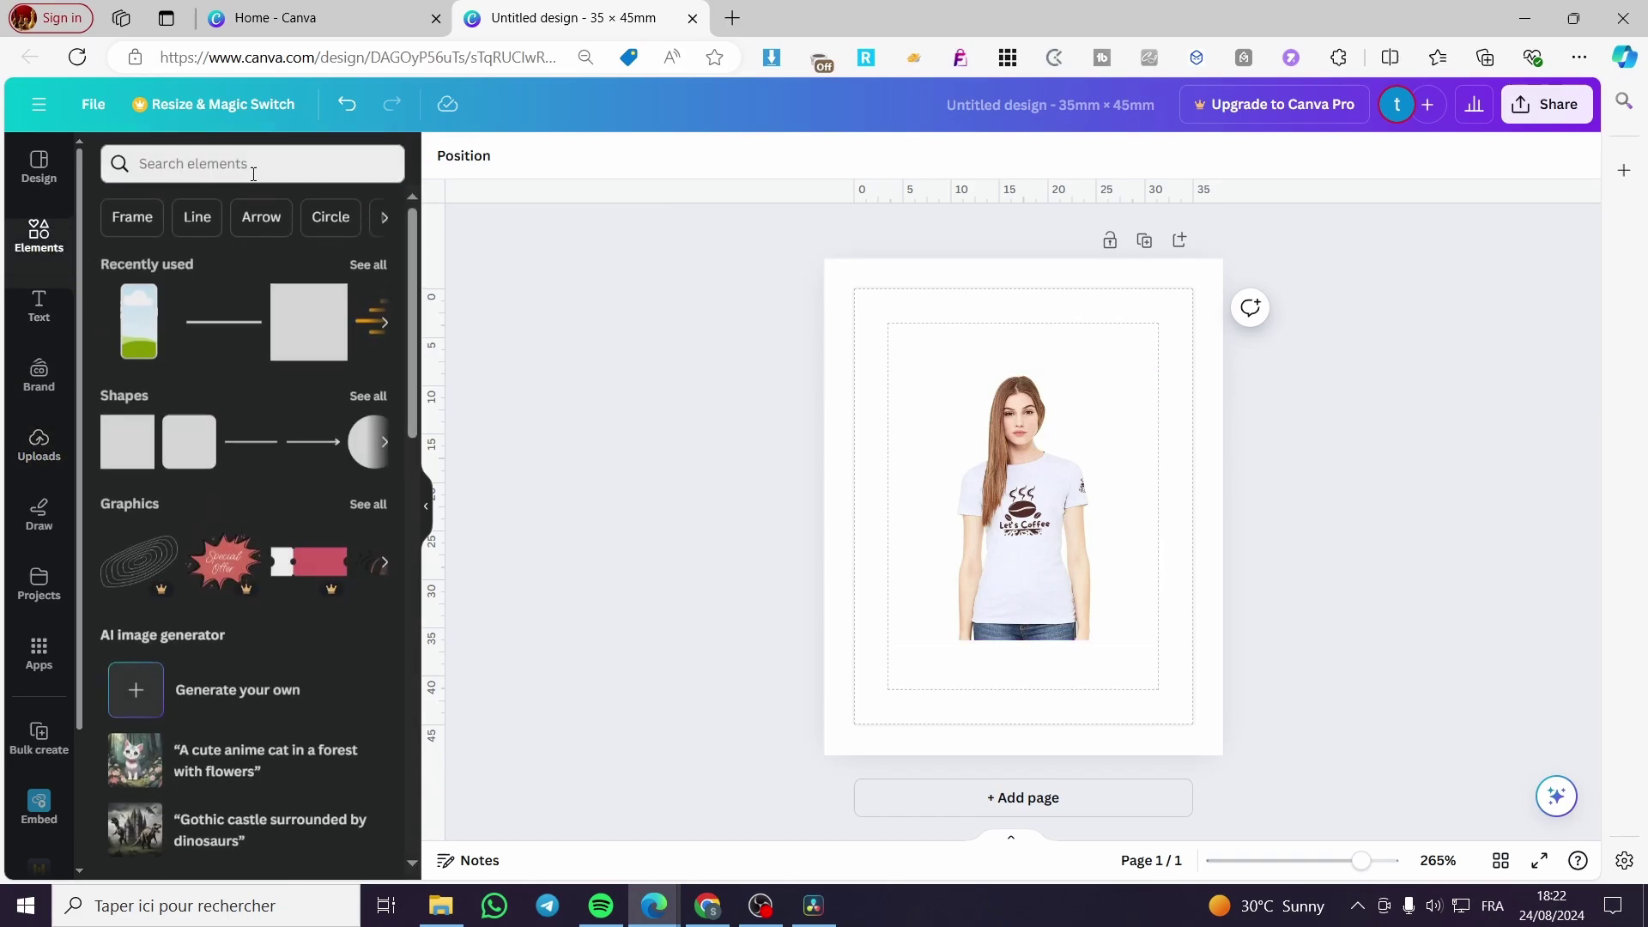
left_click(304, 328)
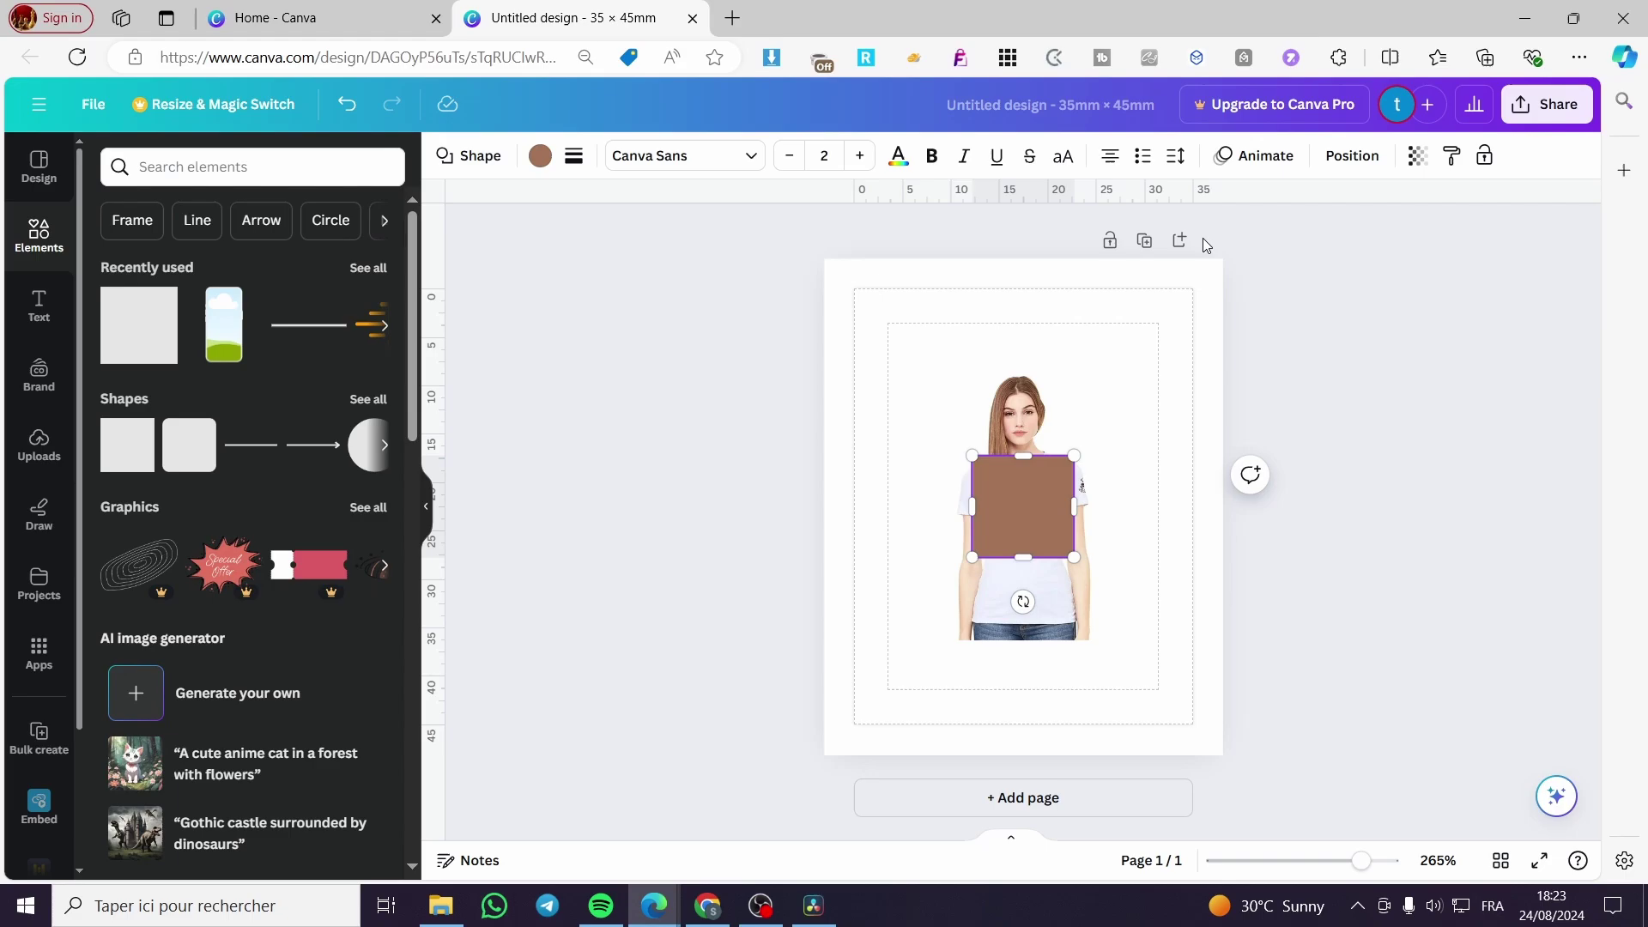
left_click(541, 158)
left_click(162, 273)
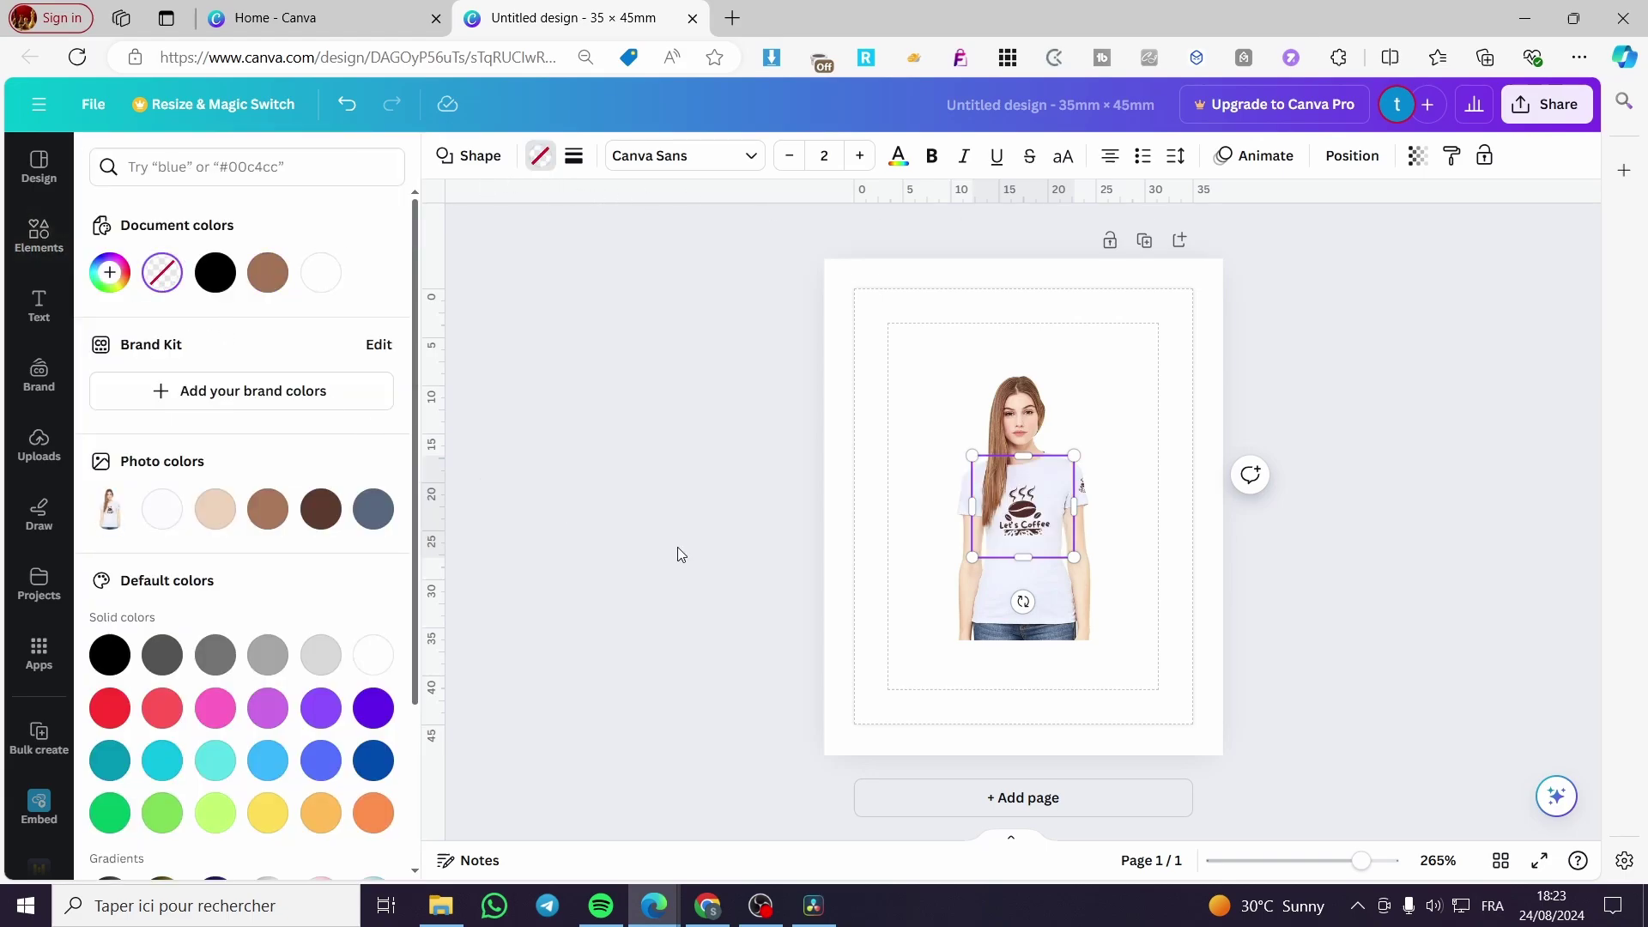
left_click(1346, 161)
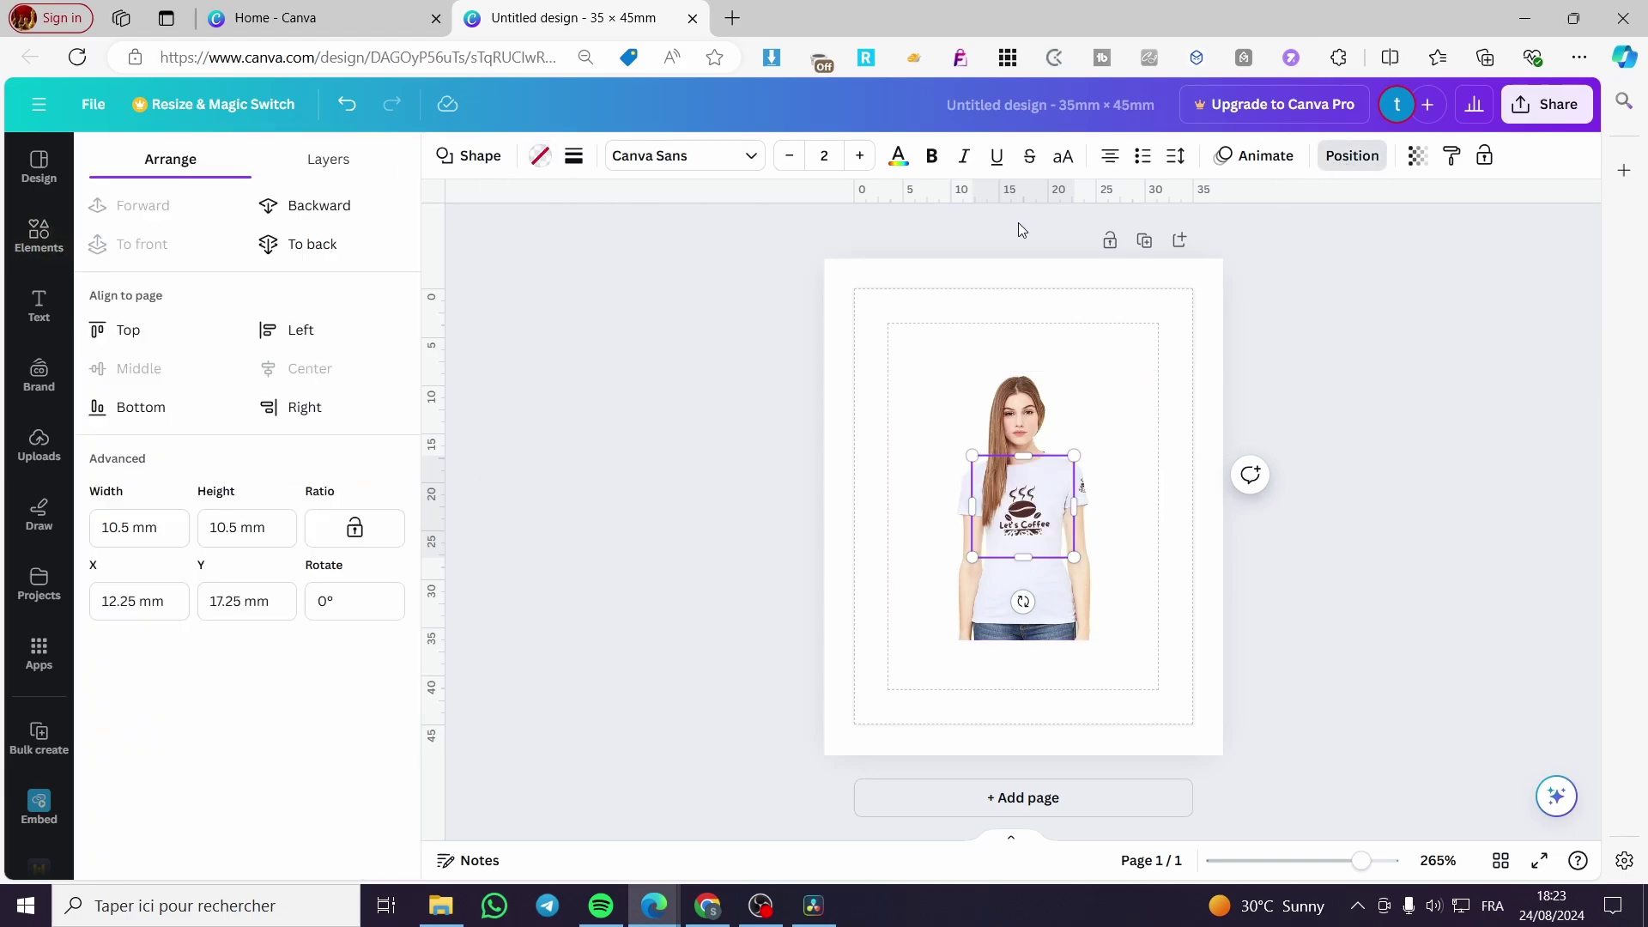
left_click(320, 210)
left_click(1330, 592)
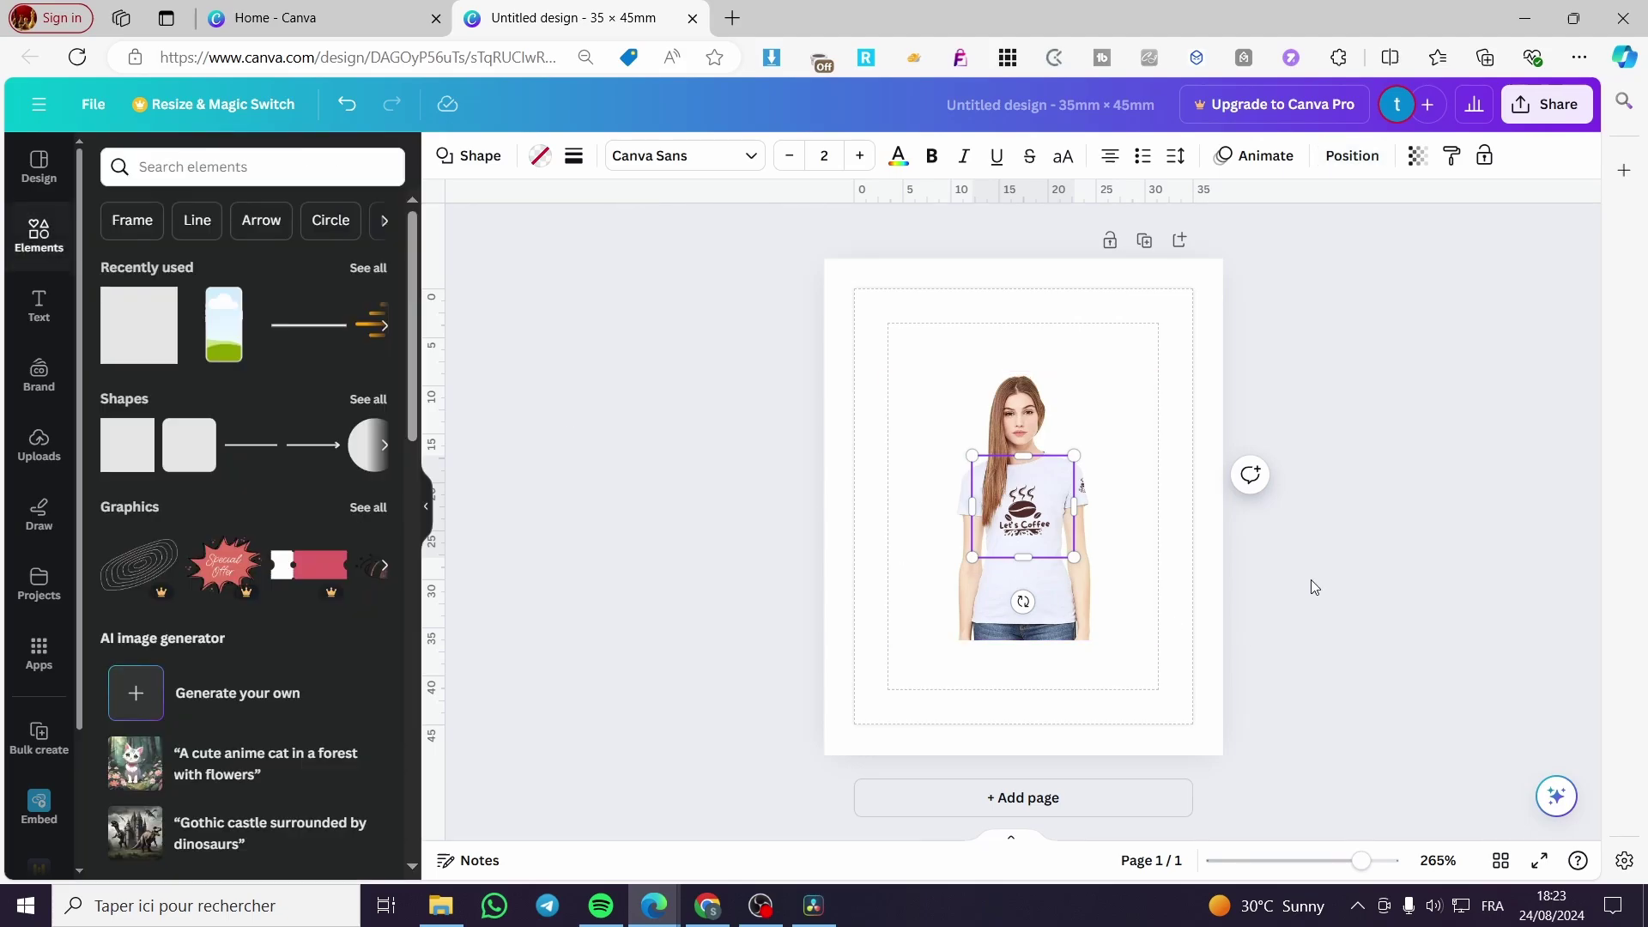
- Move the rectangle to the top-left and resize it to about 32.7 × 42.6 mm
left_click_drag(1006, 498, 923, 343)
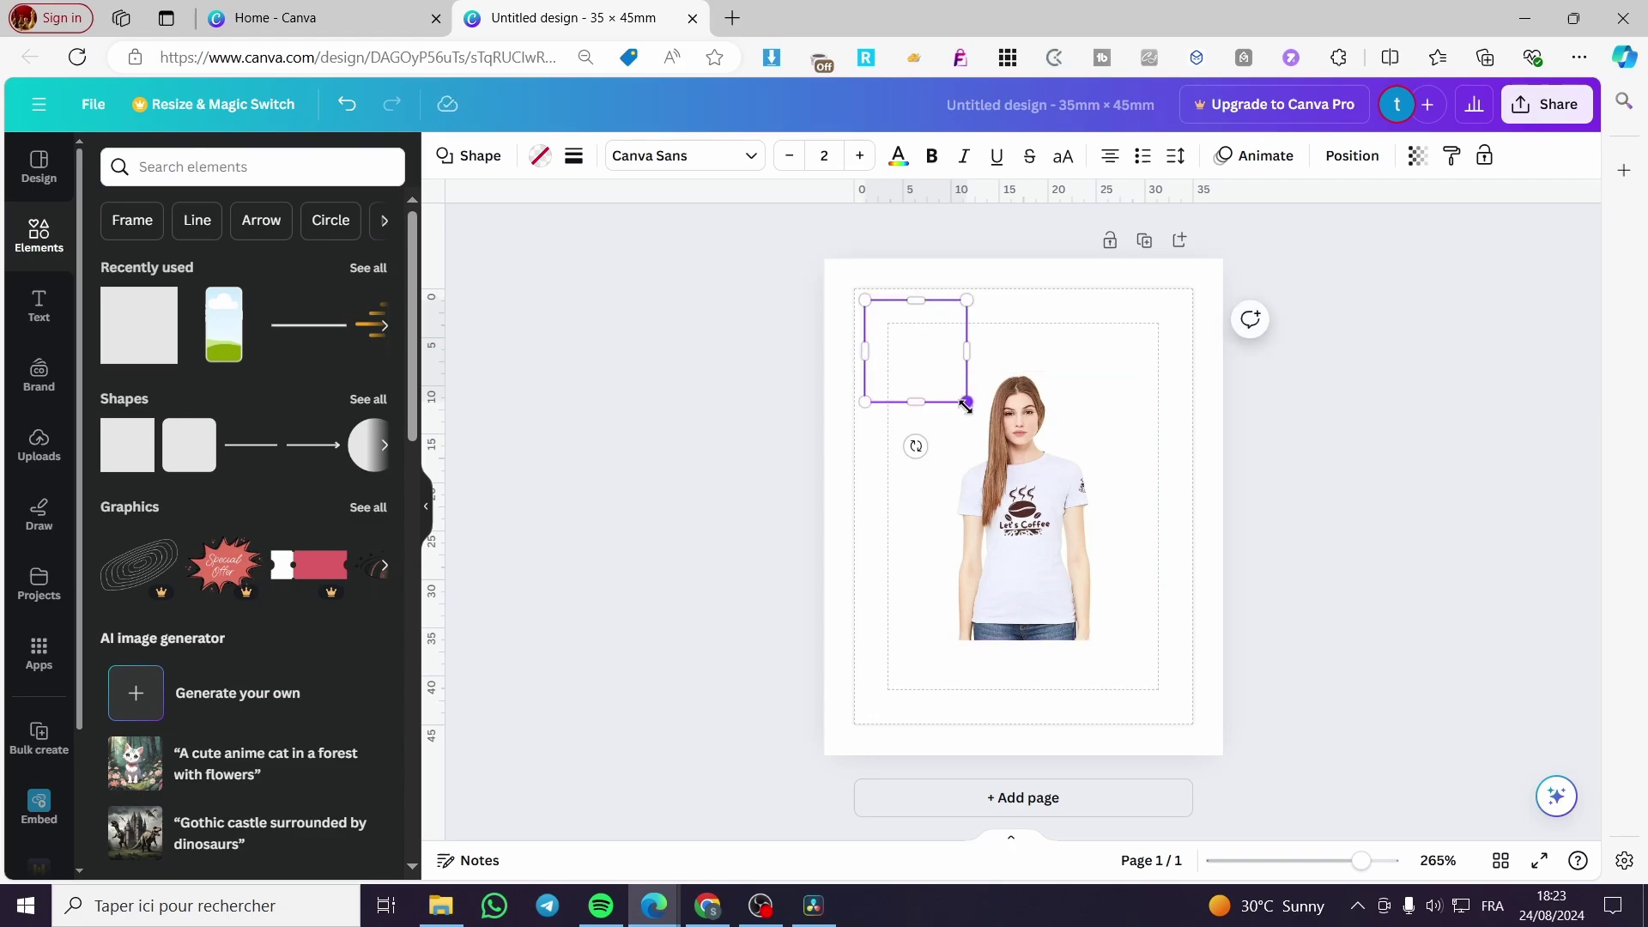
left_click_drag(968, 402, 1181, 715)
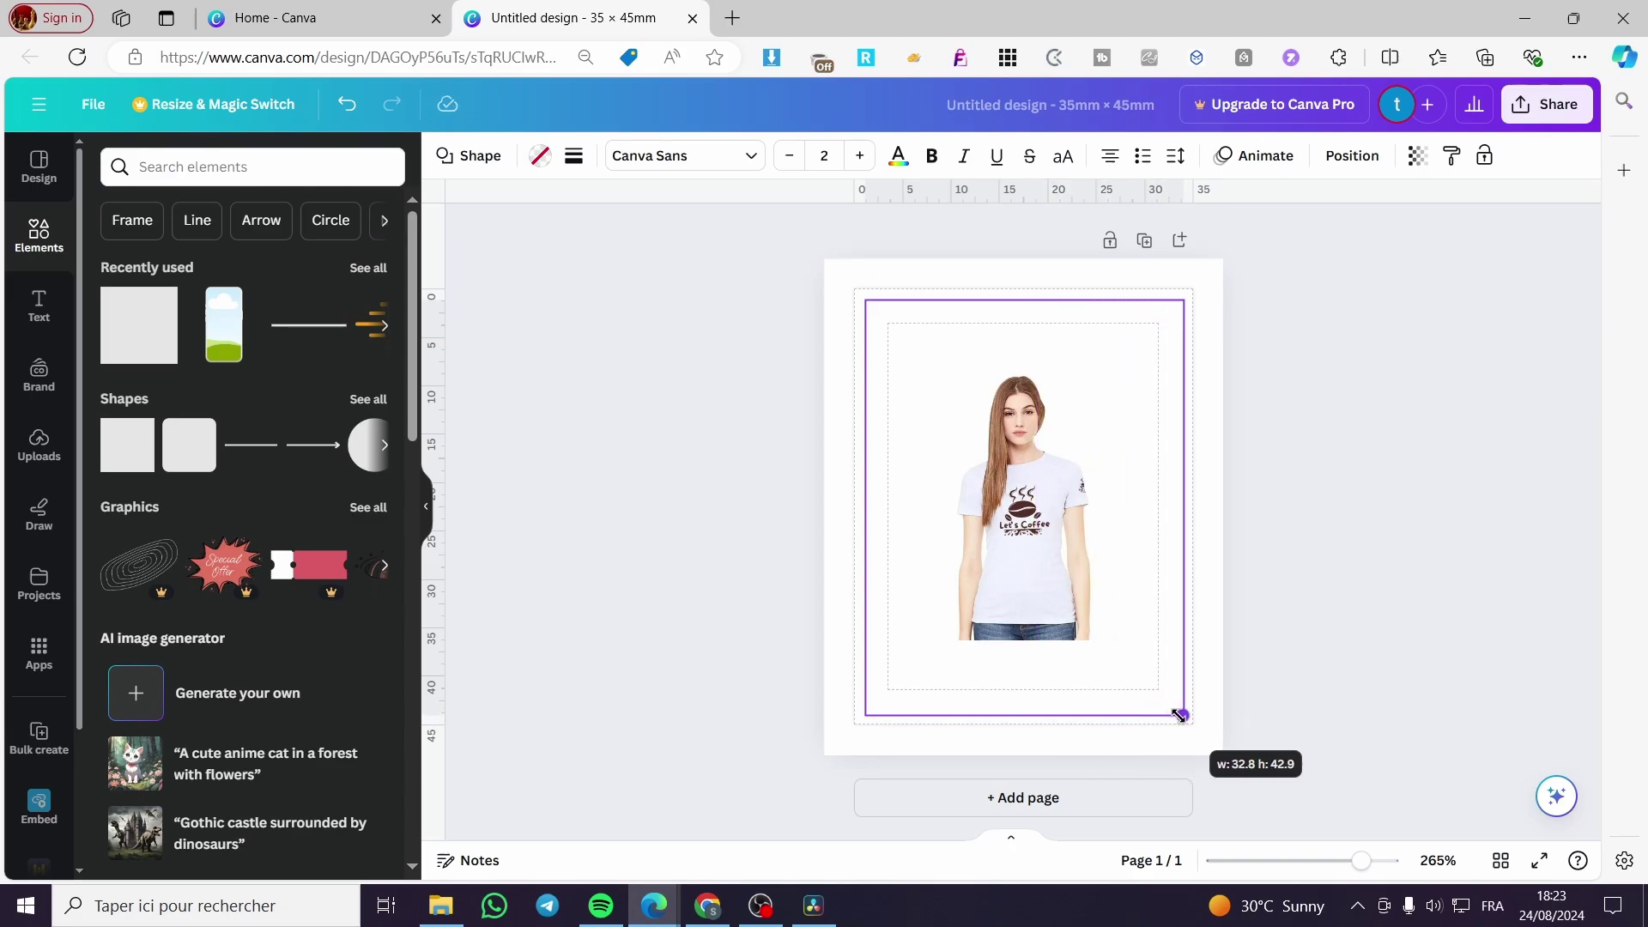
left_click_drag(1181, 715, 1178, 712)
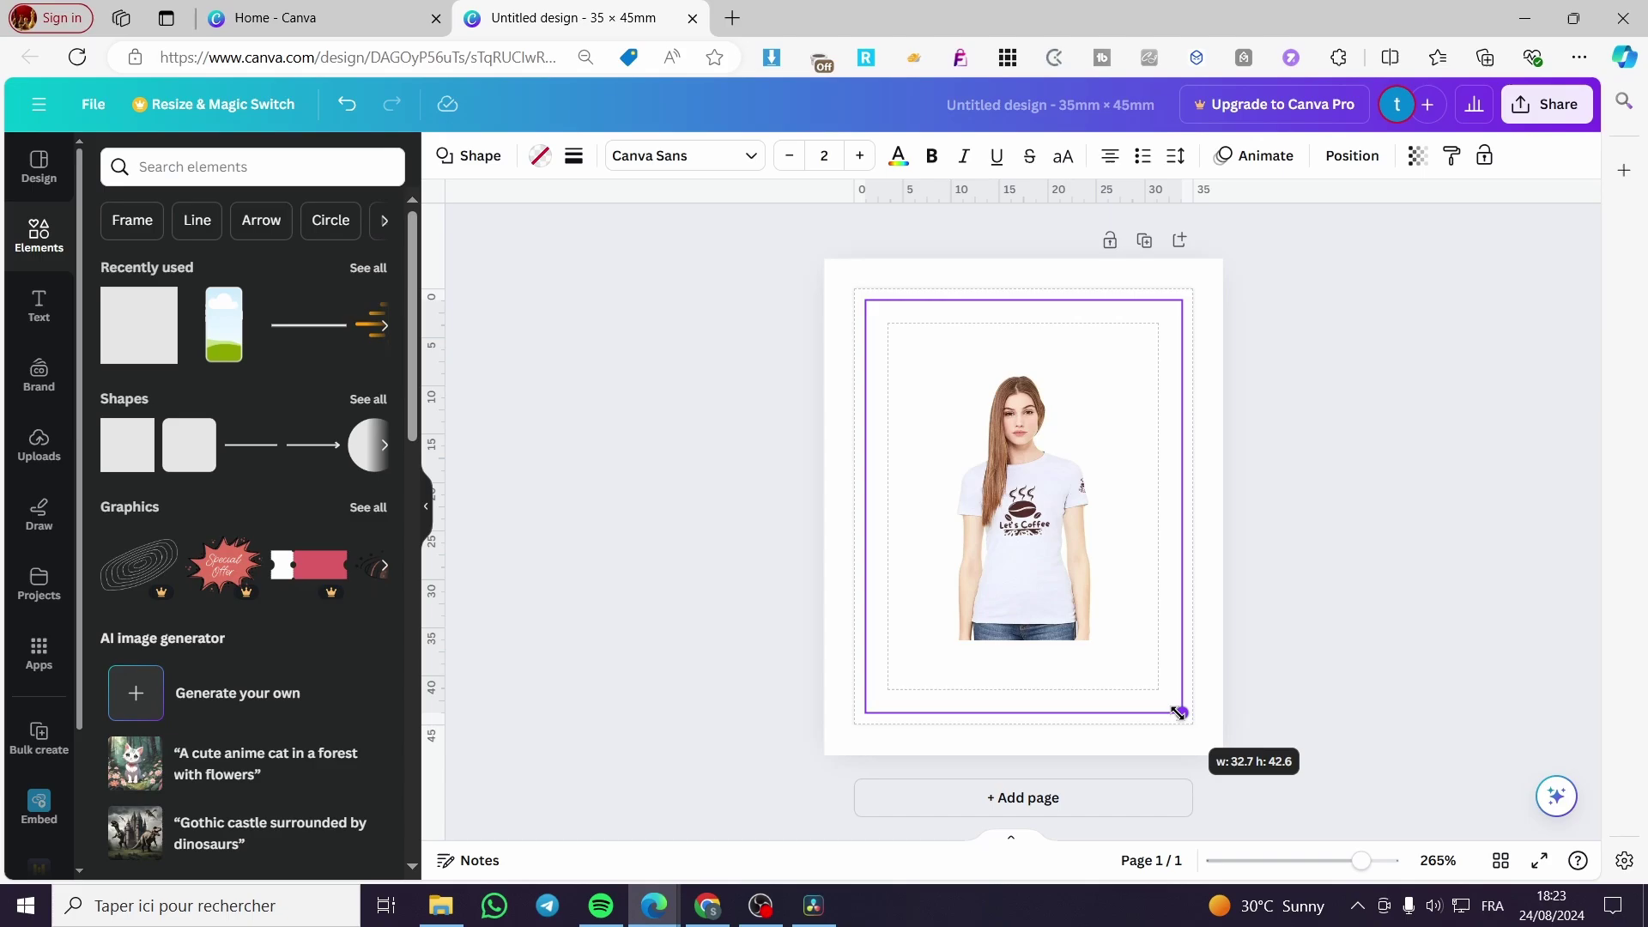
left_click_drag(1178, 713, 1179, 713)
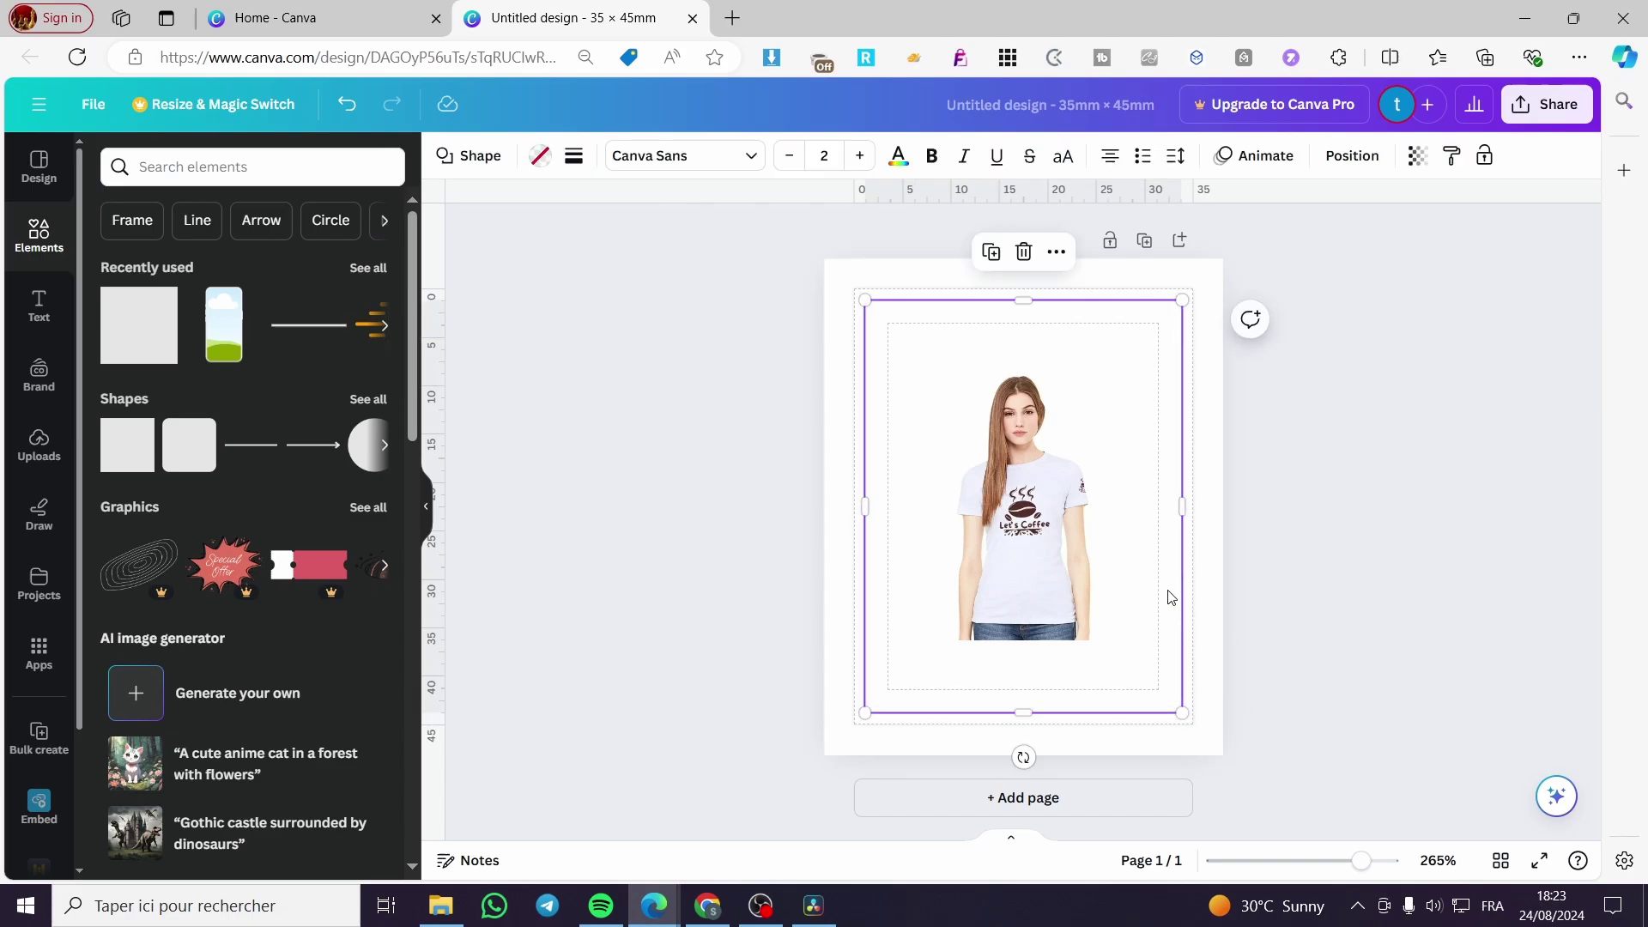
left_click(1109, 157)
- Enlarge the T-shirt photo and centre it so her head and upper body fill the page
left_click(1379, 489)
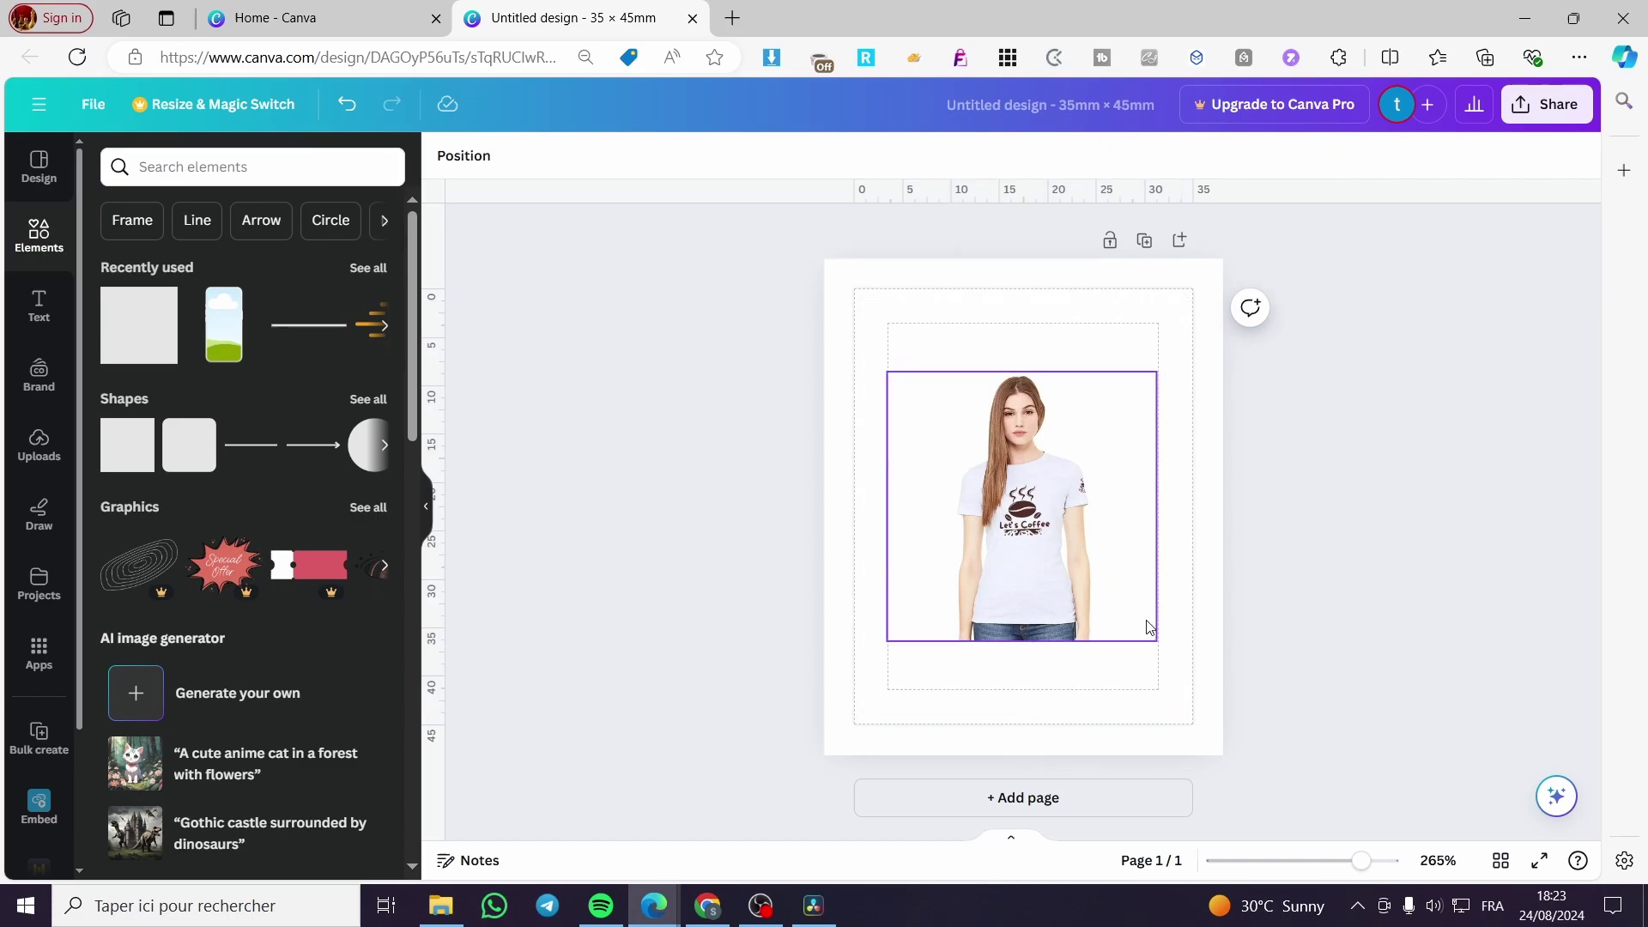
left_click_drag(1017, 556, 983, 461)
left_click_drag(1114, 560, 1408, 852)
left_click_drag(1107, 486, 920, 449)
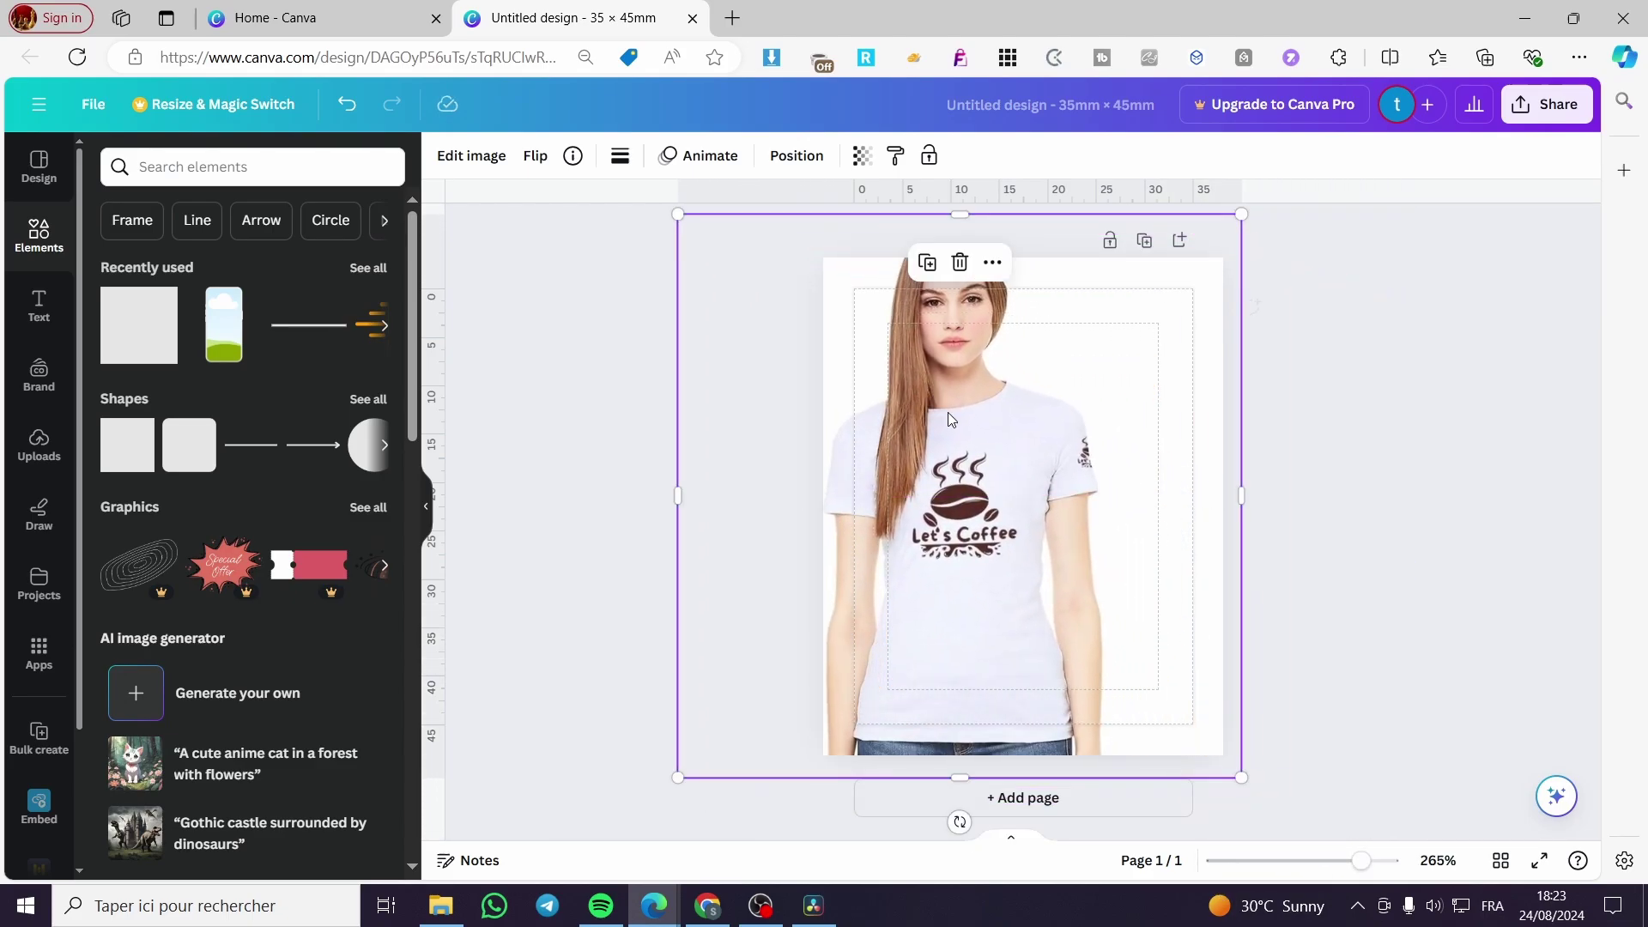
left_click_drag(1243, 786, 1408, 858)
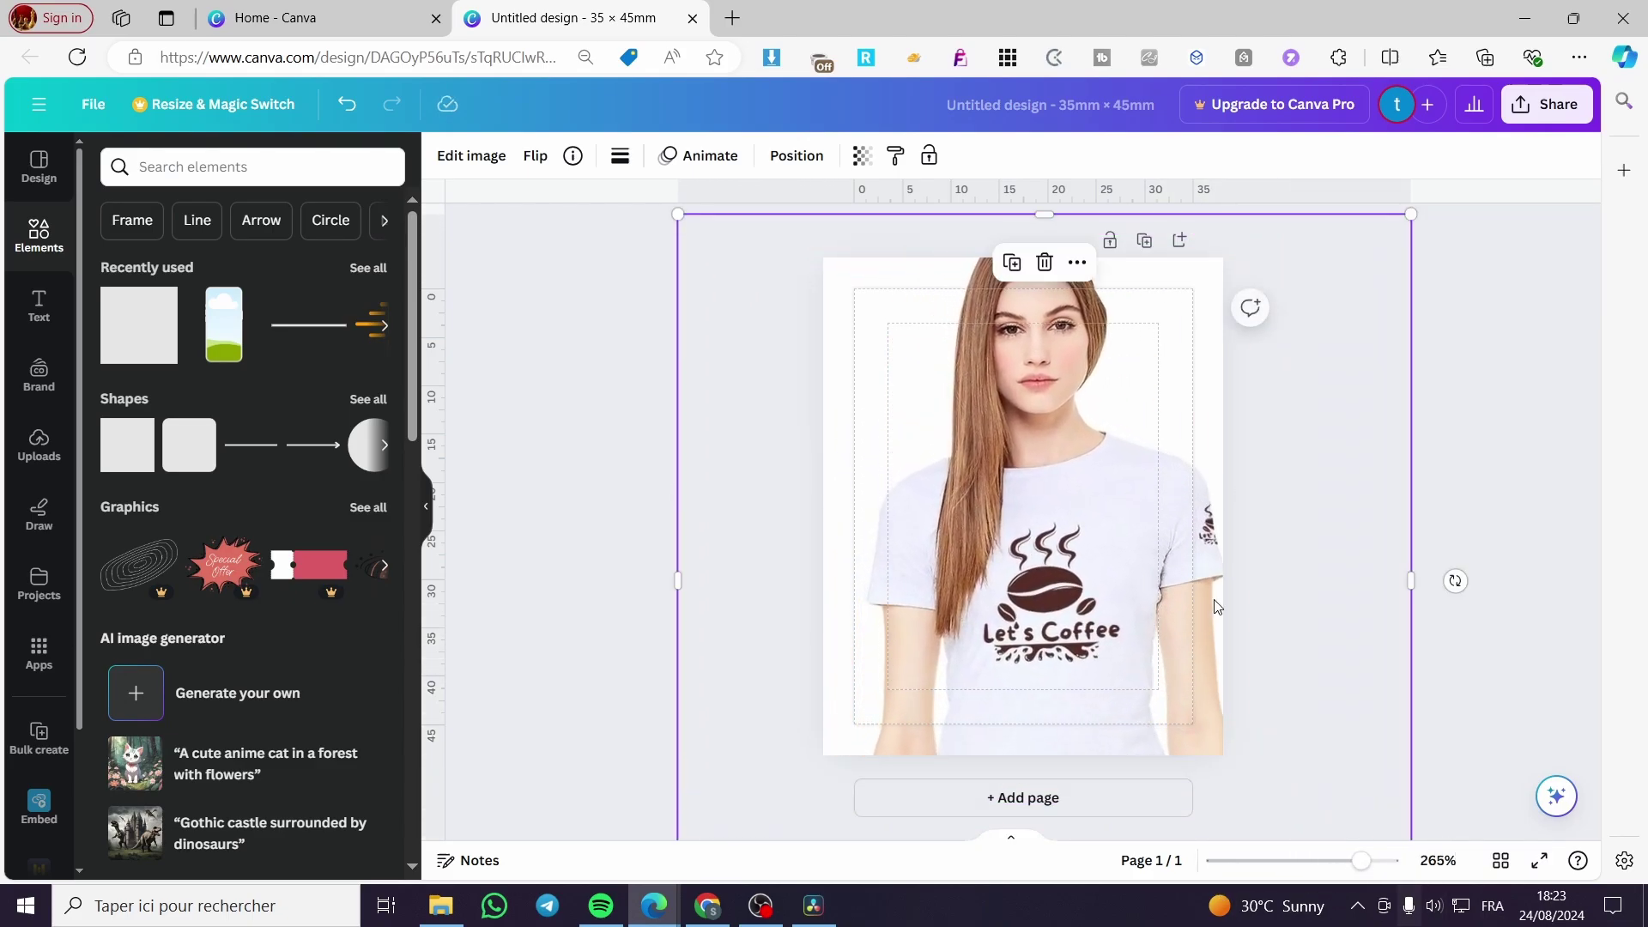
left_click_drag(1085, 417, 1057, 479)
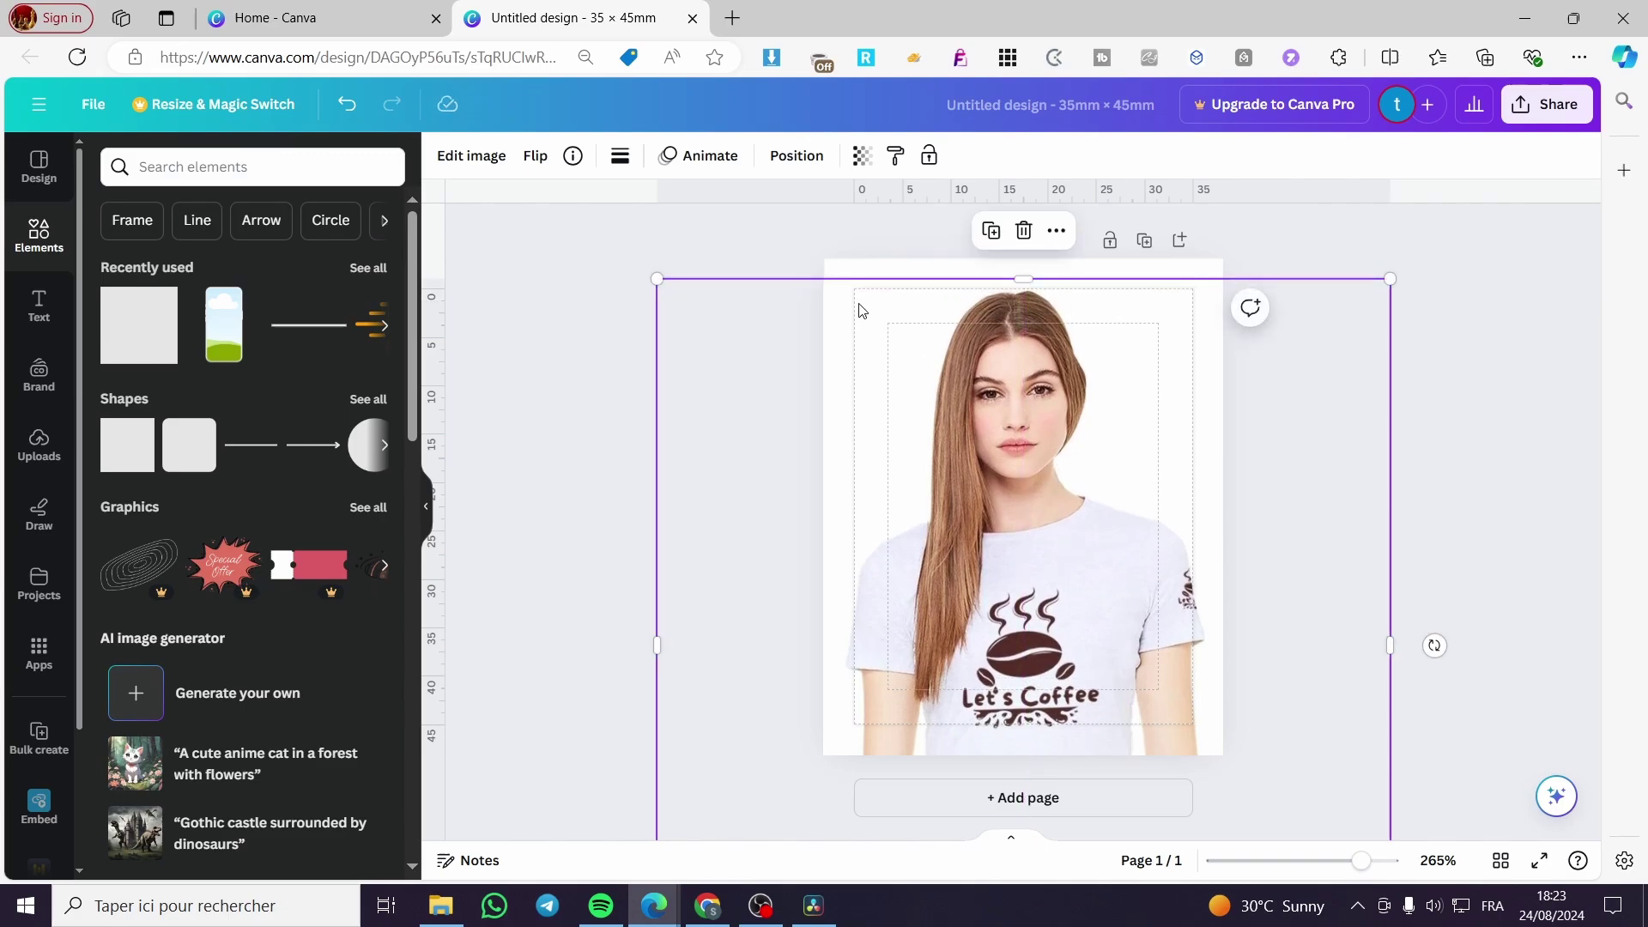
key("Escape")
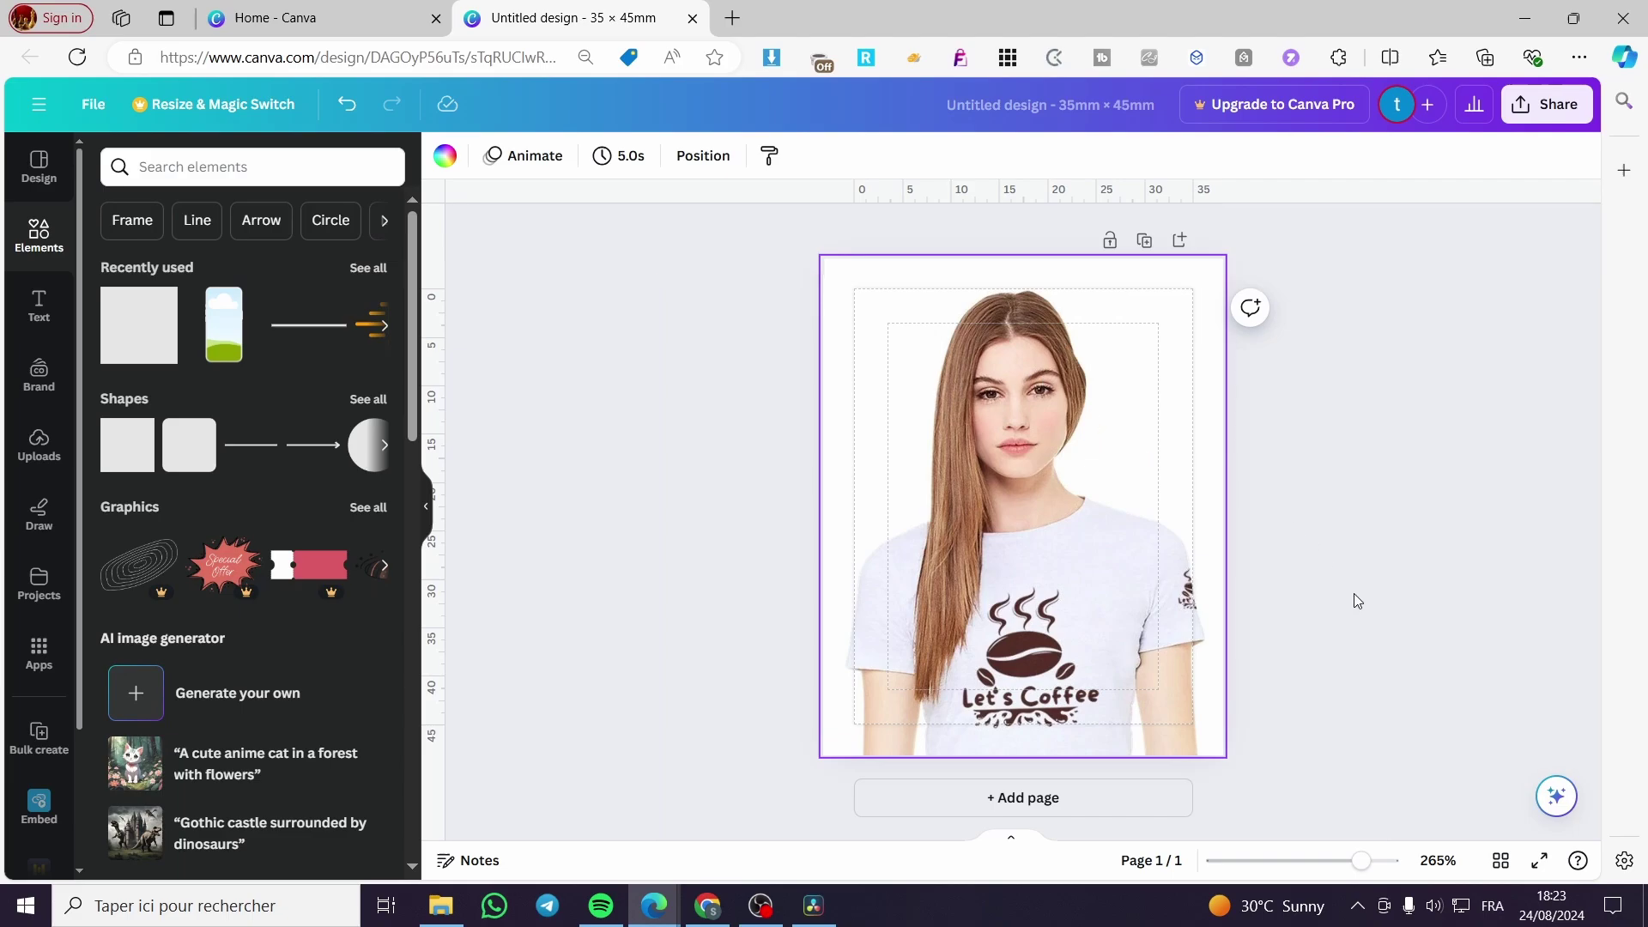
- Move the portrait slightly lower, leaving a little white space above her head
left_click(1025, 433)
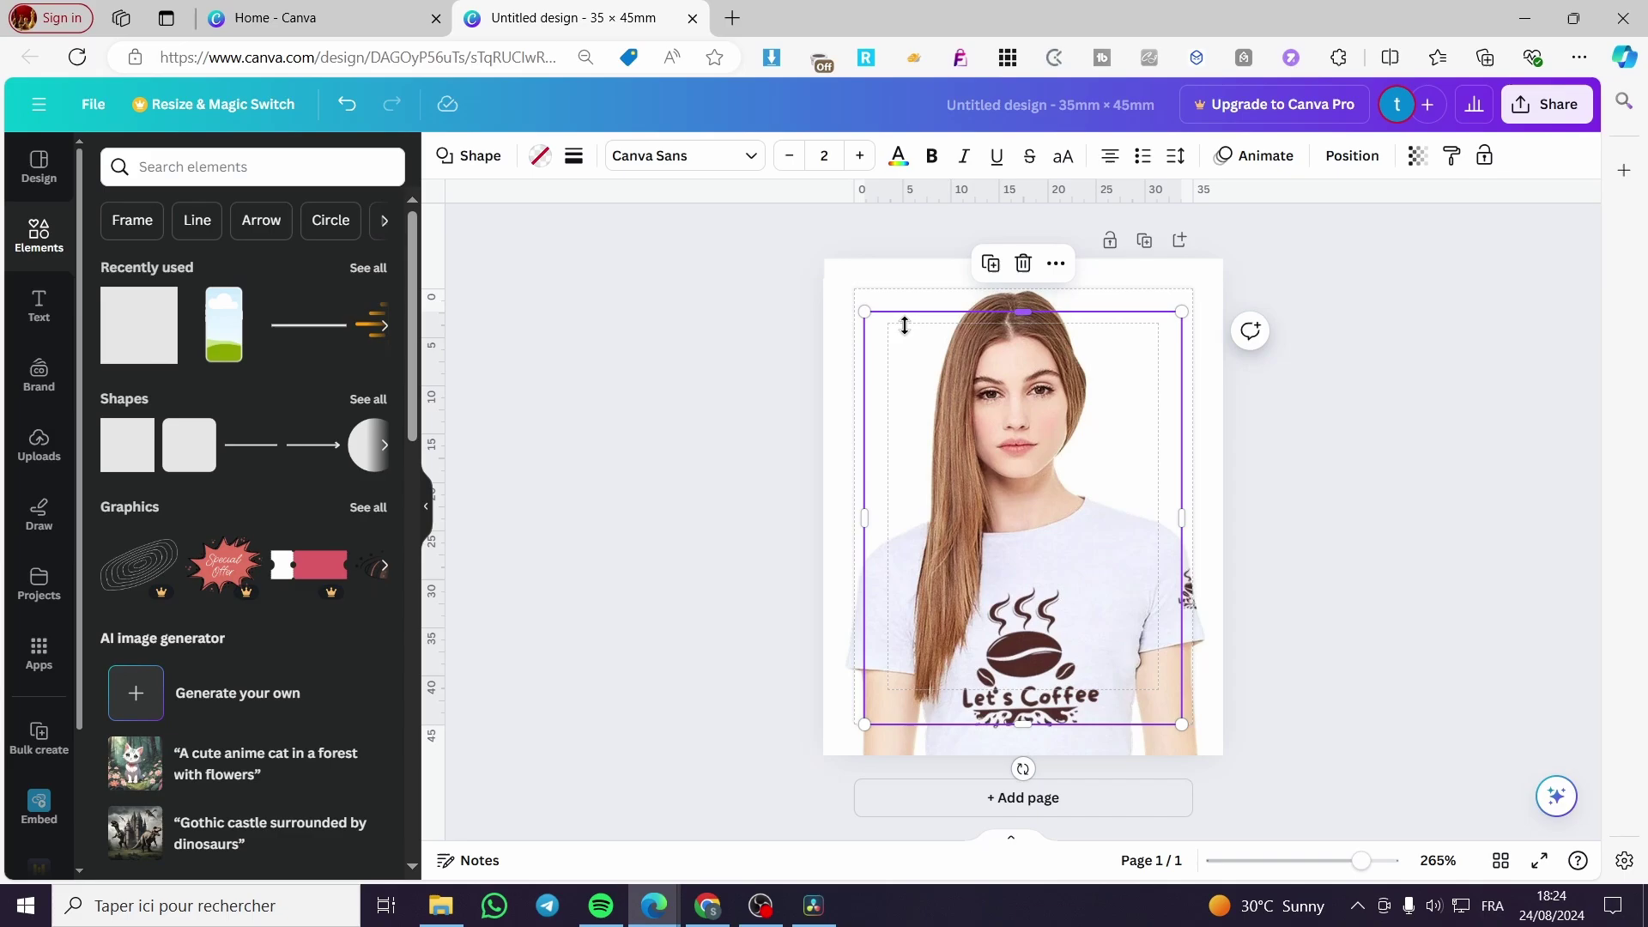
left_click(1211, 437)
left_click_drag(1299, 415, 1263, 411)
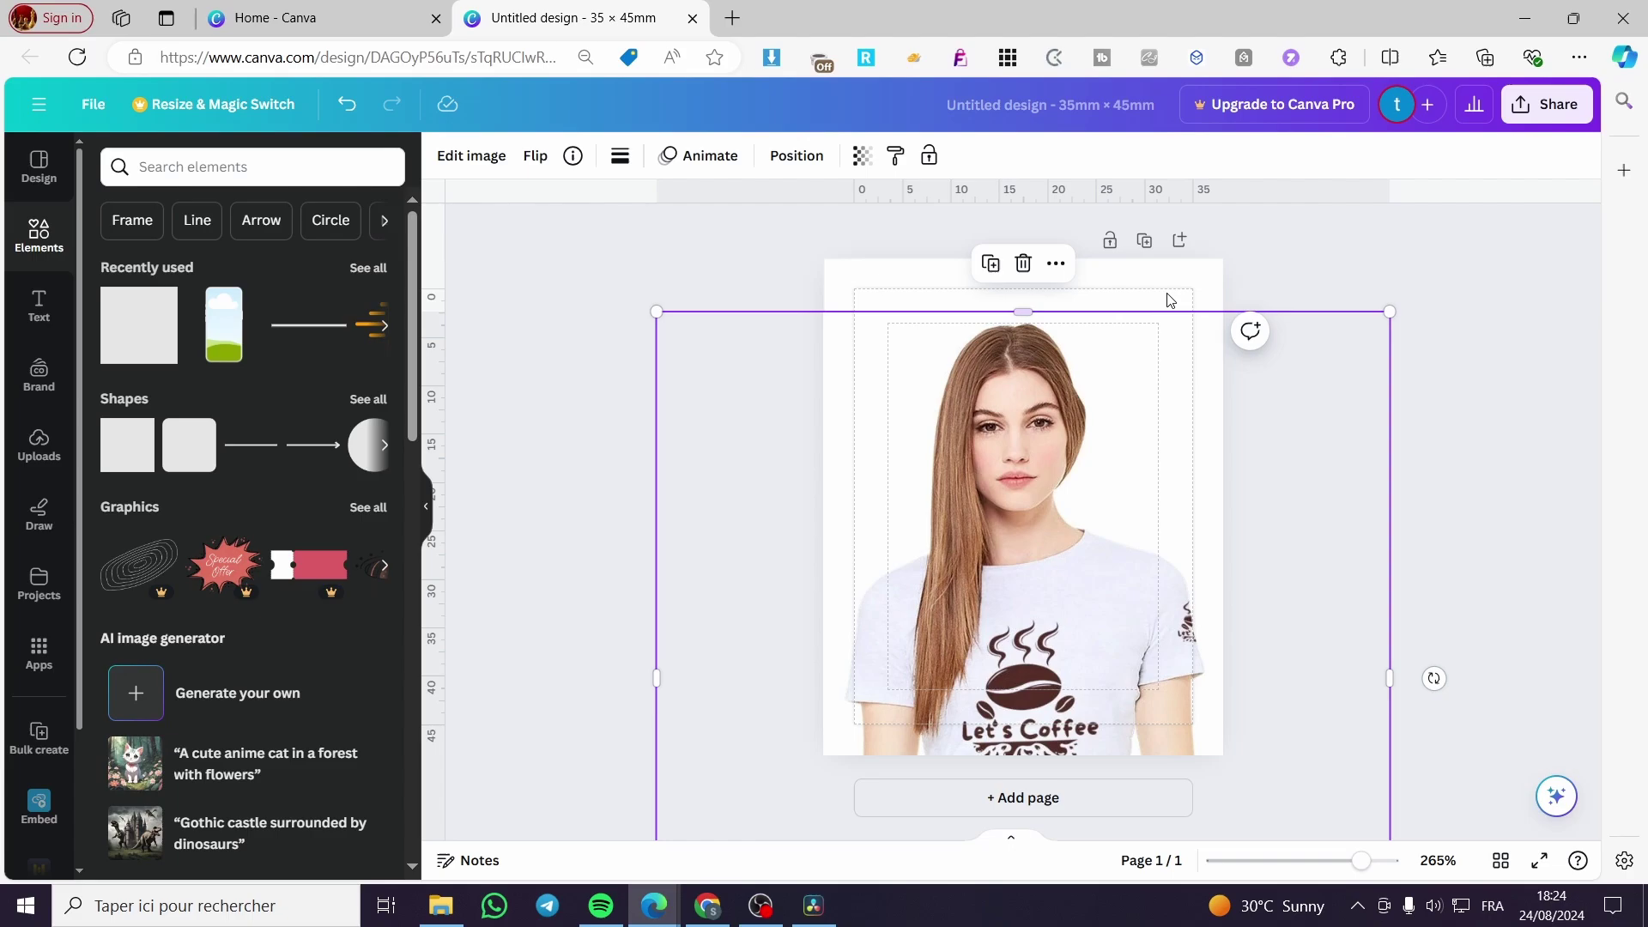
left_click(1078, 300)
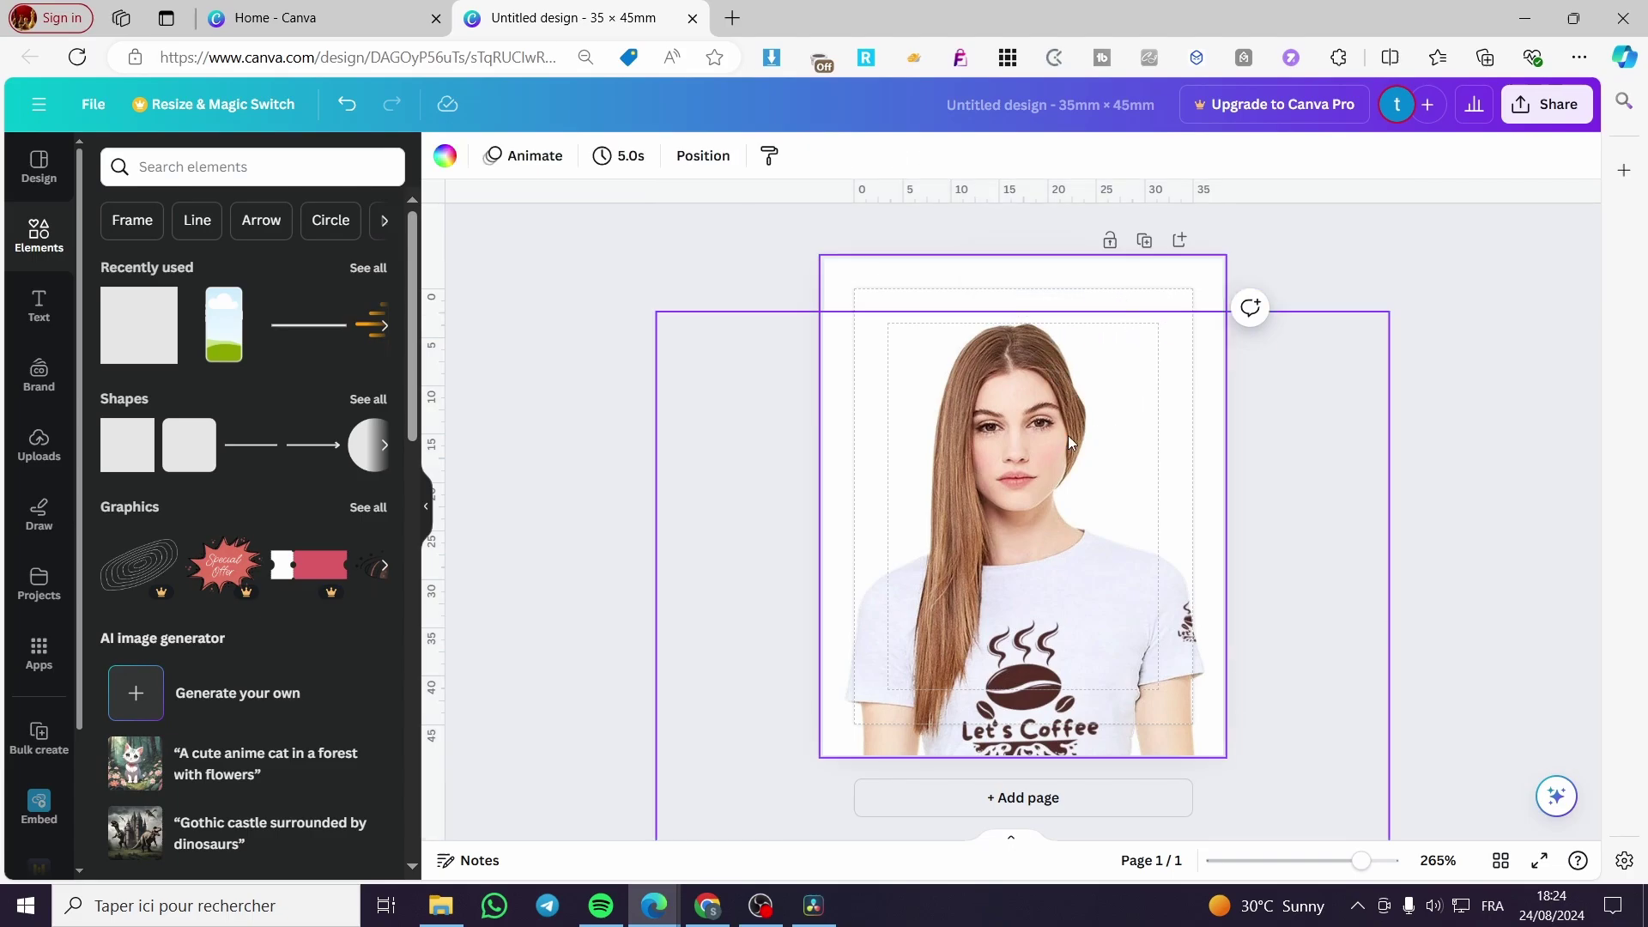
left_click(1221, 506)
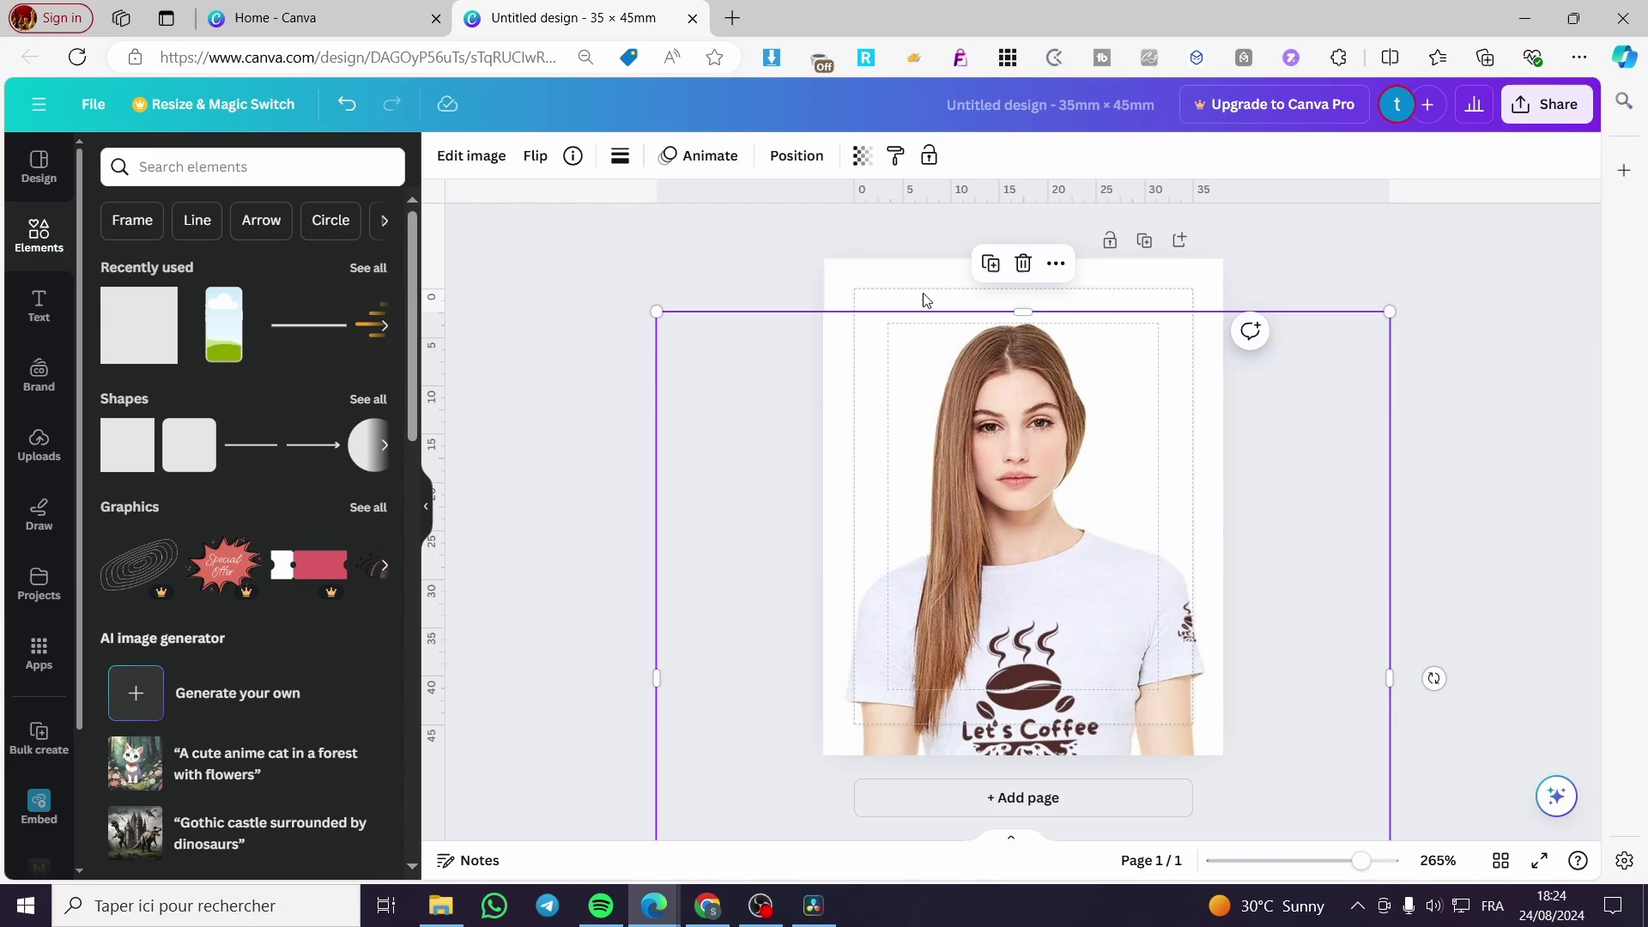
left_click(872, 308)
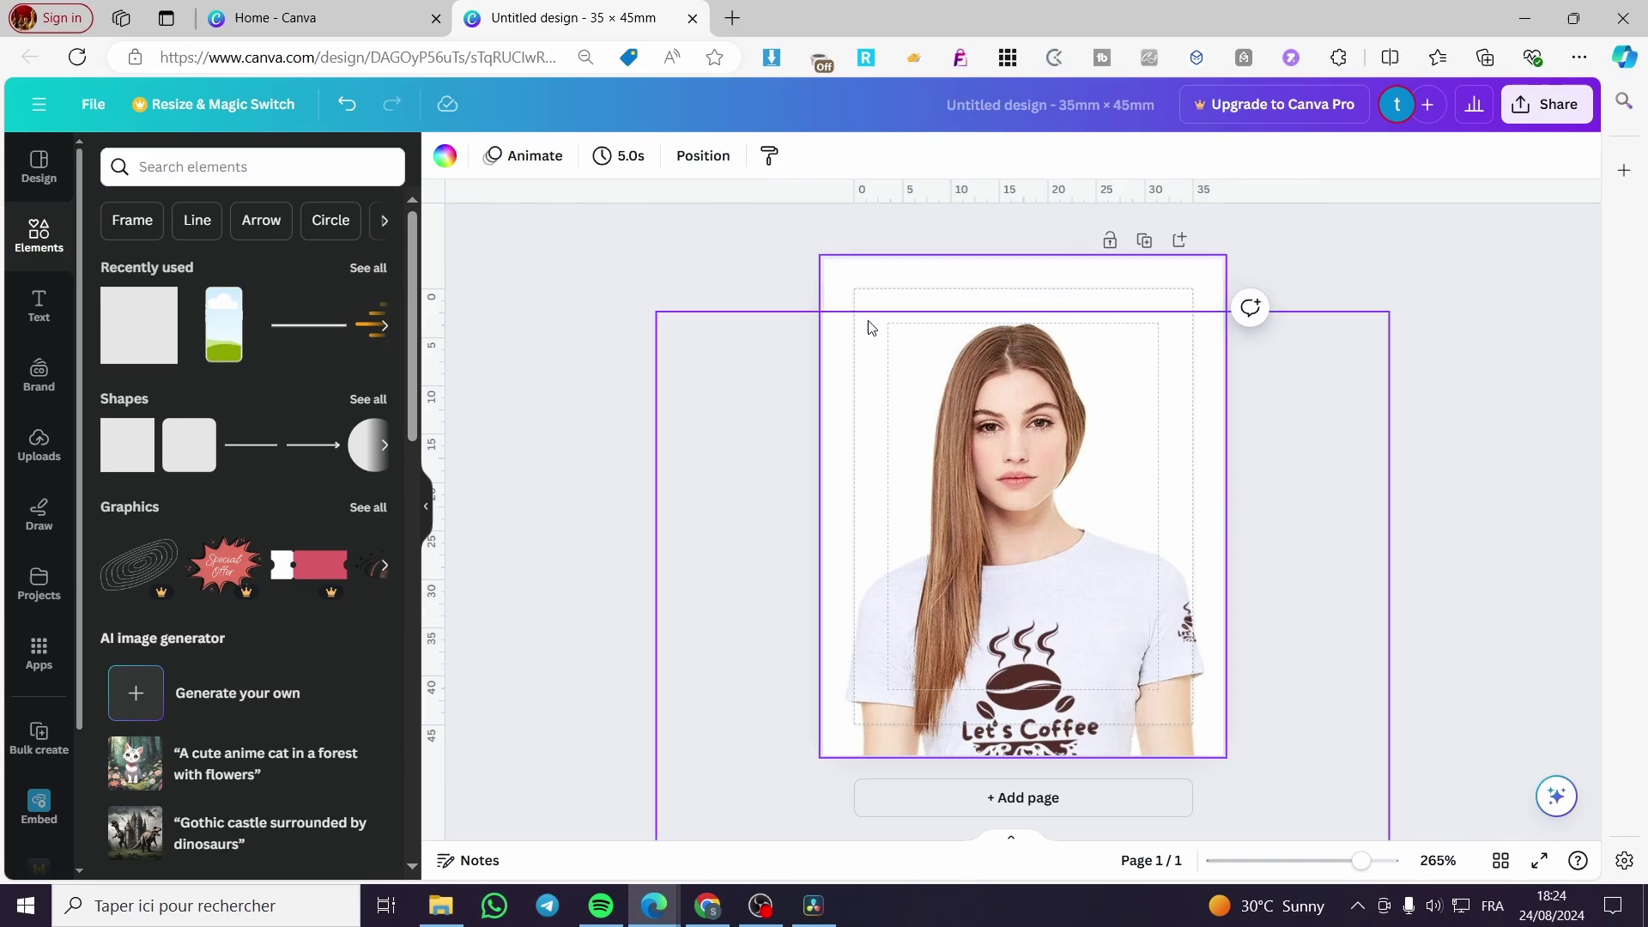
left_click_drag(871, 327, 880, 312)
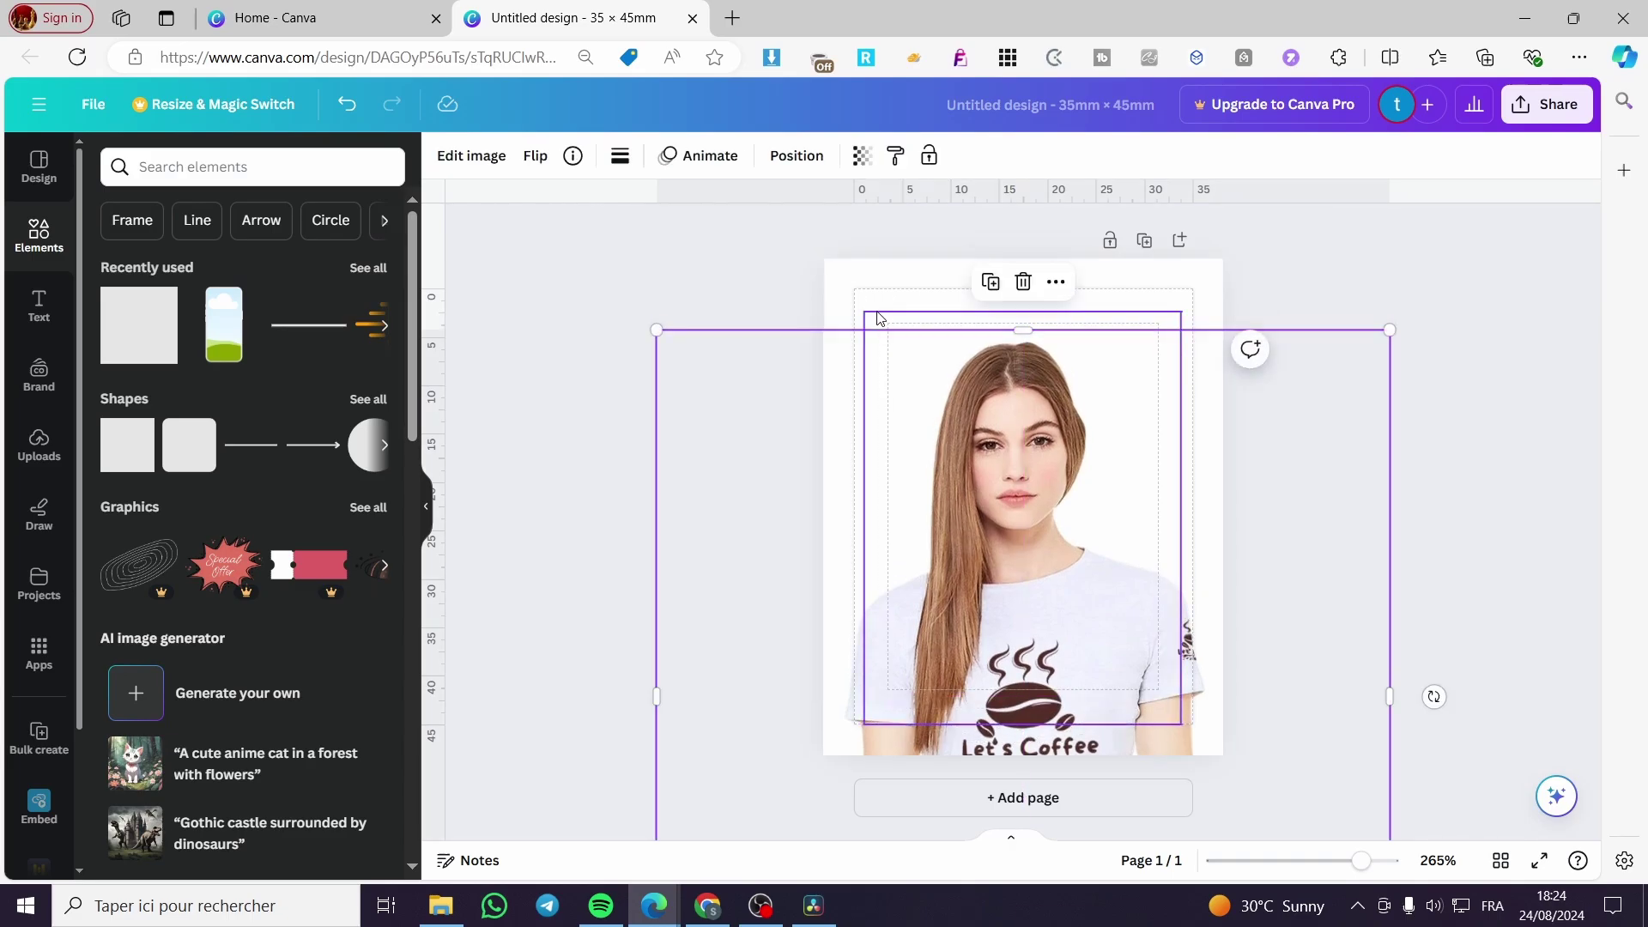
left_click(873, 318)
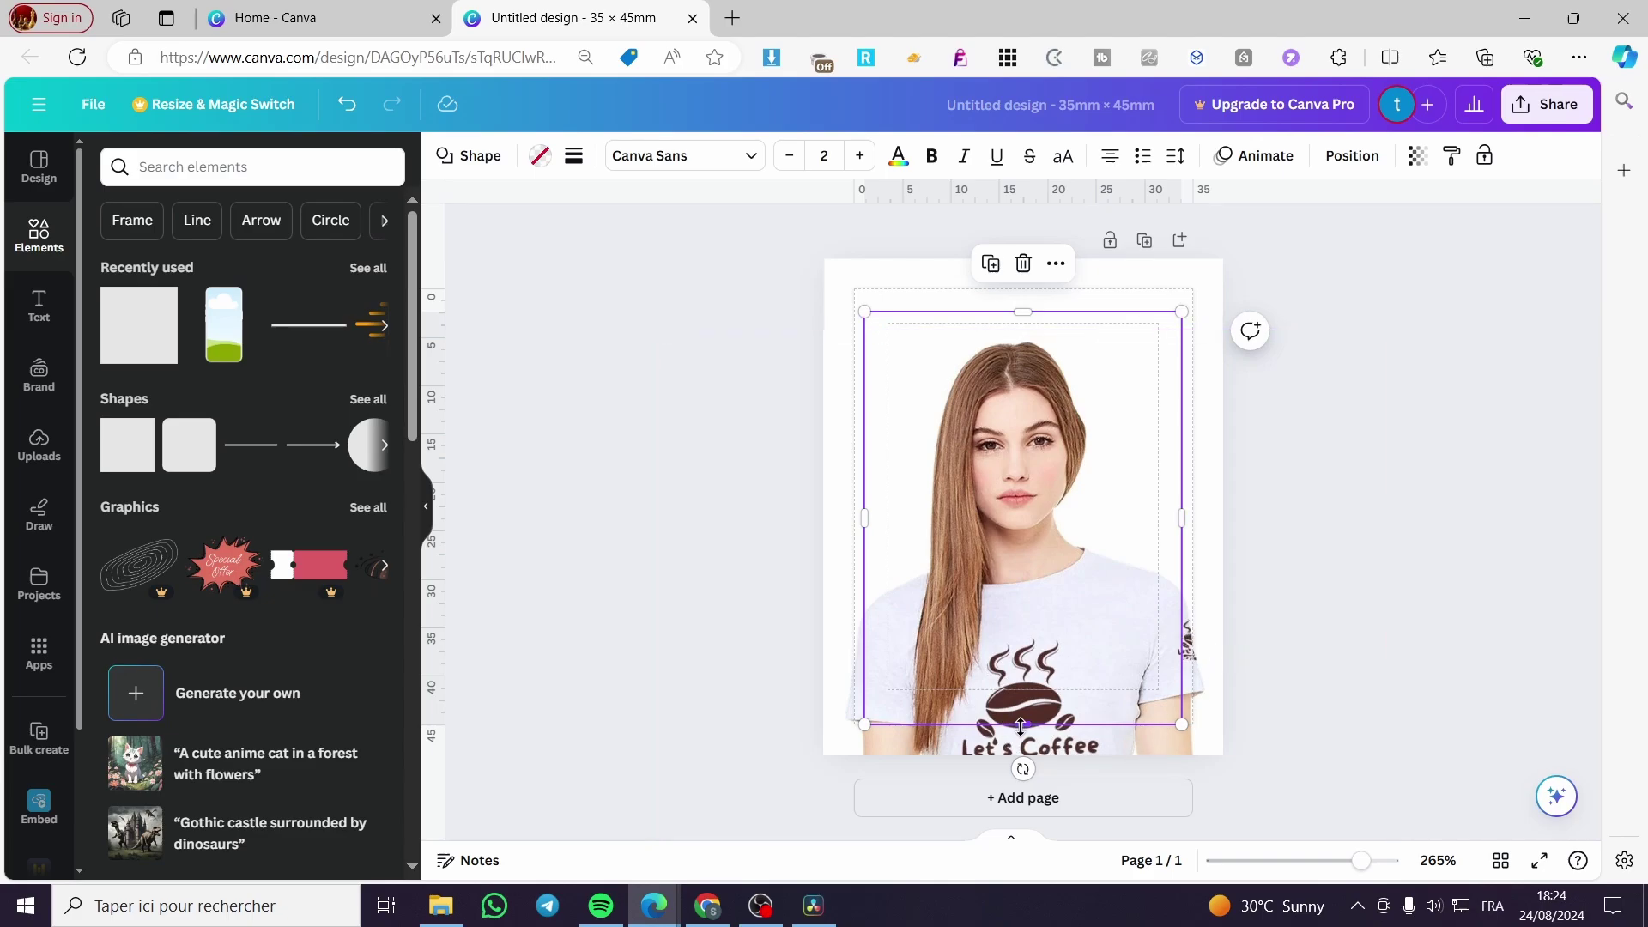
left_click(1083, 754)
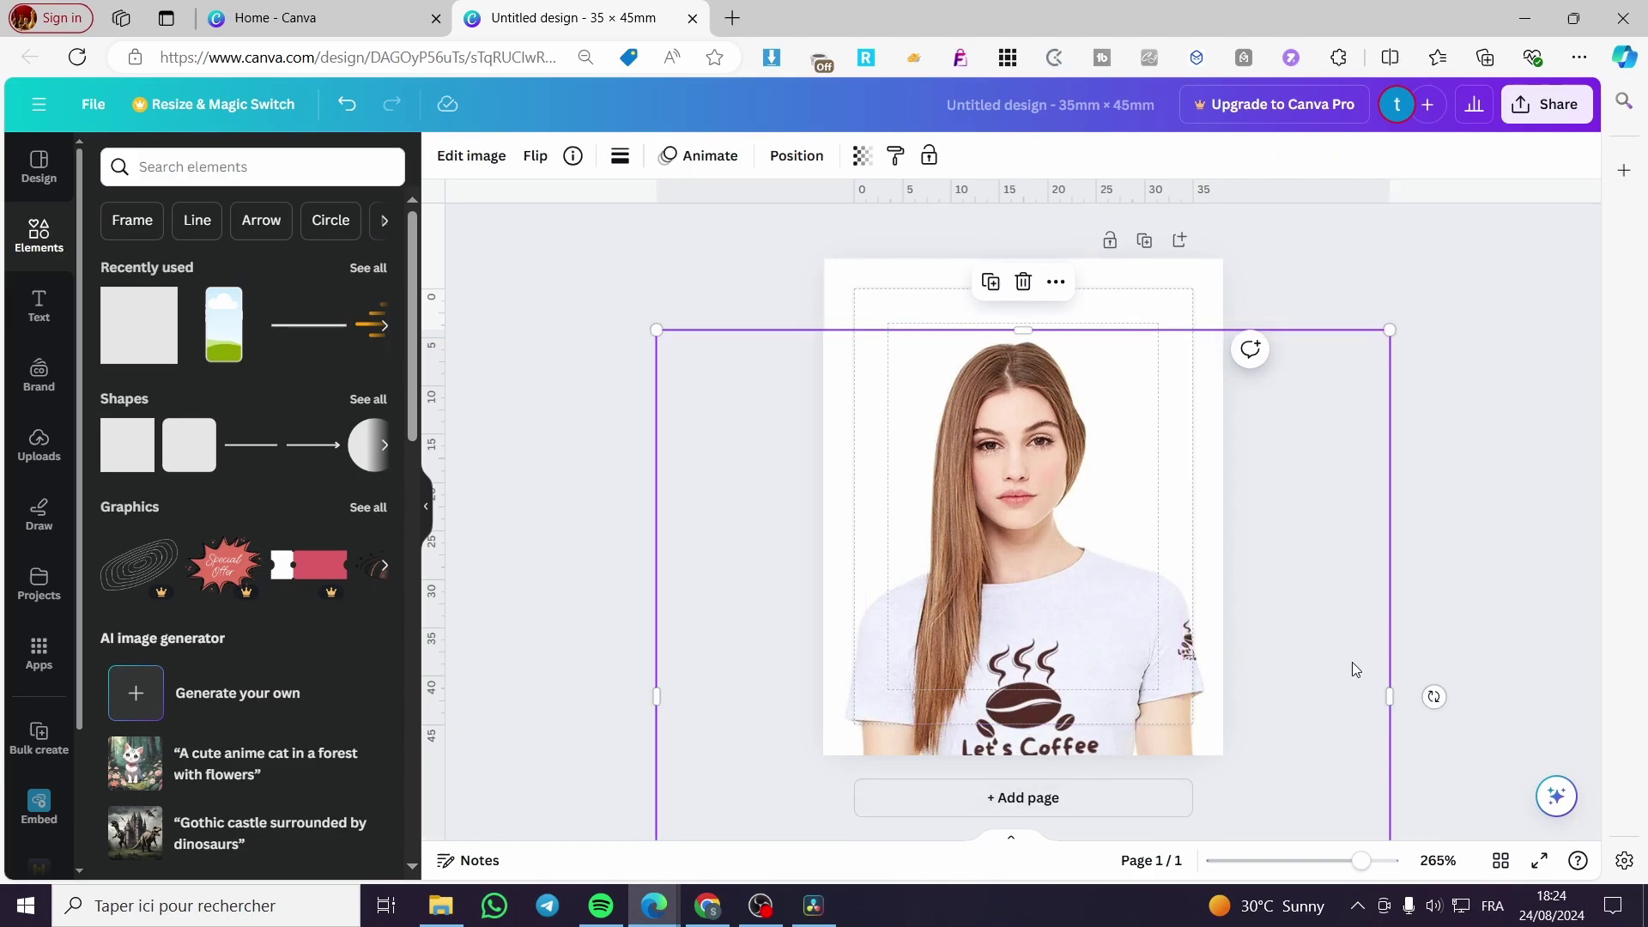
- Crop the photo's bottom, right and left edges to about 29.9 × 40.3 mm and recentre it
left_click_drag(1260, 723, 1258, 409)
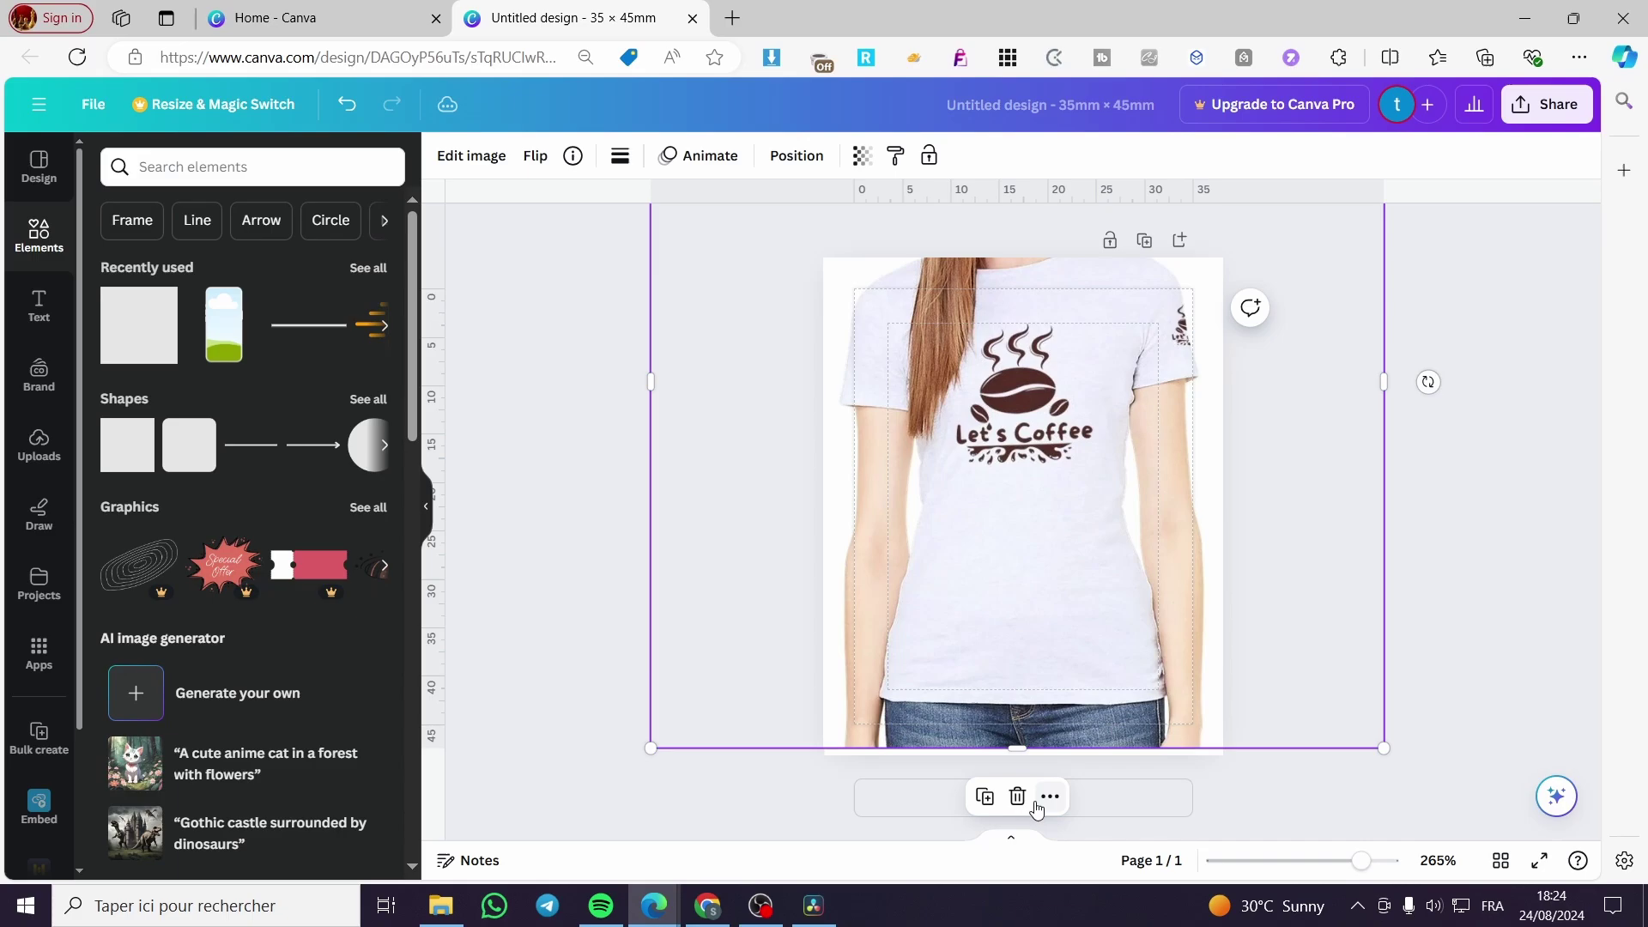
left_click_drag(1022, 749, 1022, 429)
left_click_drag(1027, 363, 1027, 663)
left_click_drag(1381, 508, 1165, 519)
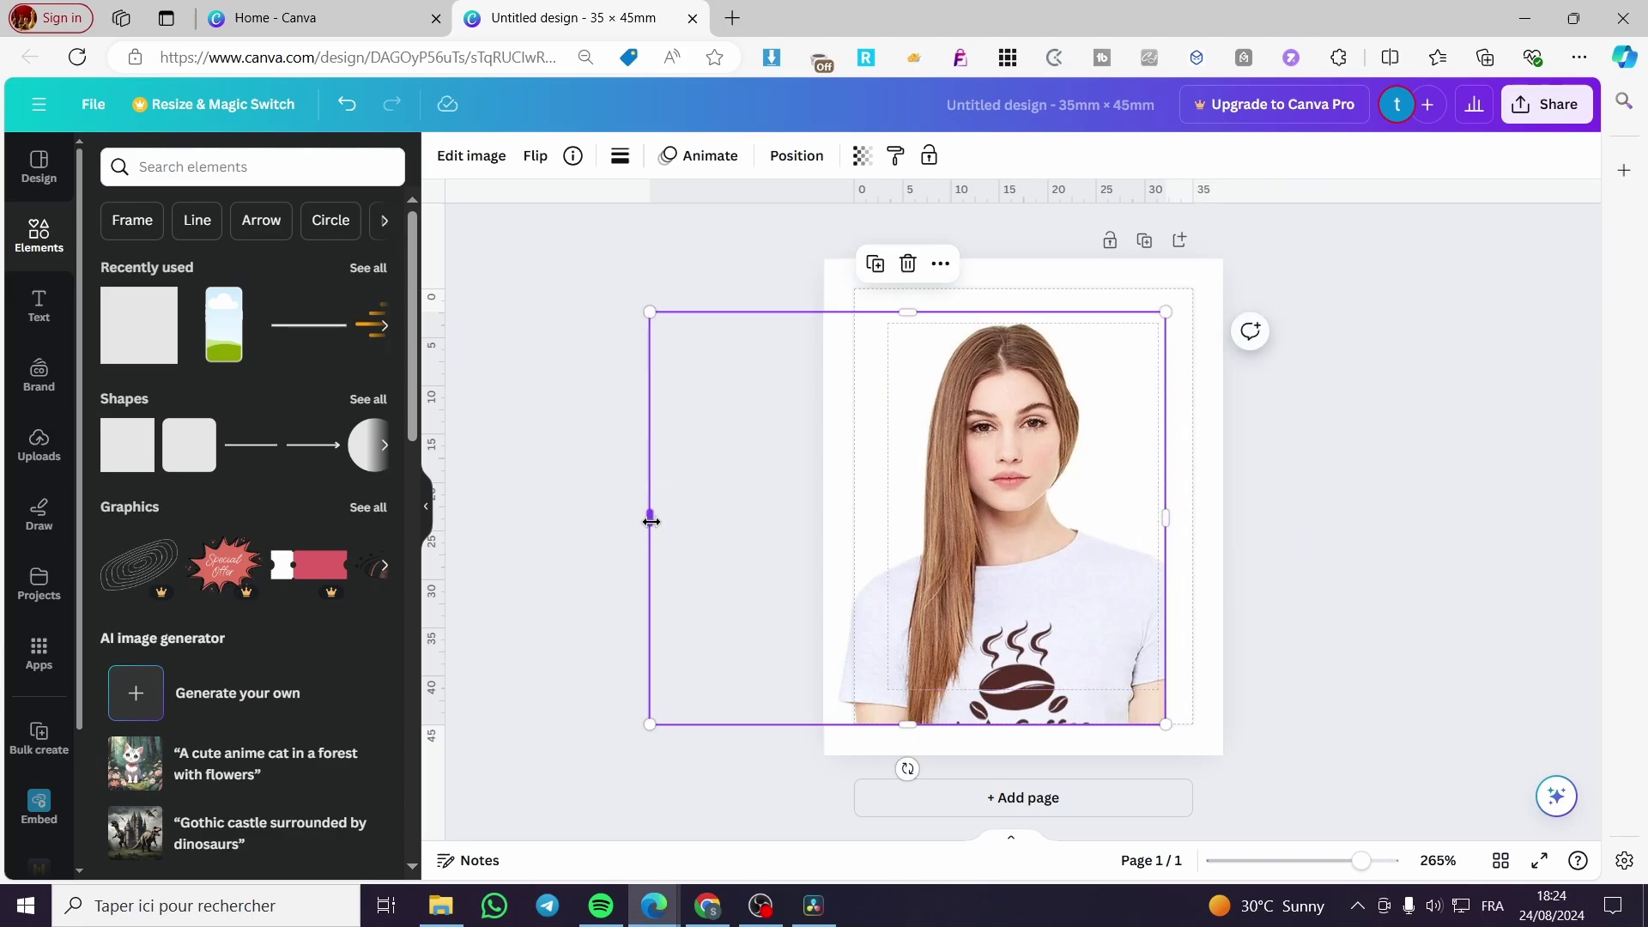
left_click_drag(651, 521, 877, 521)
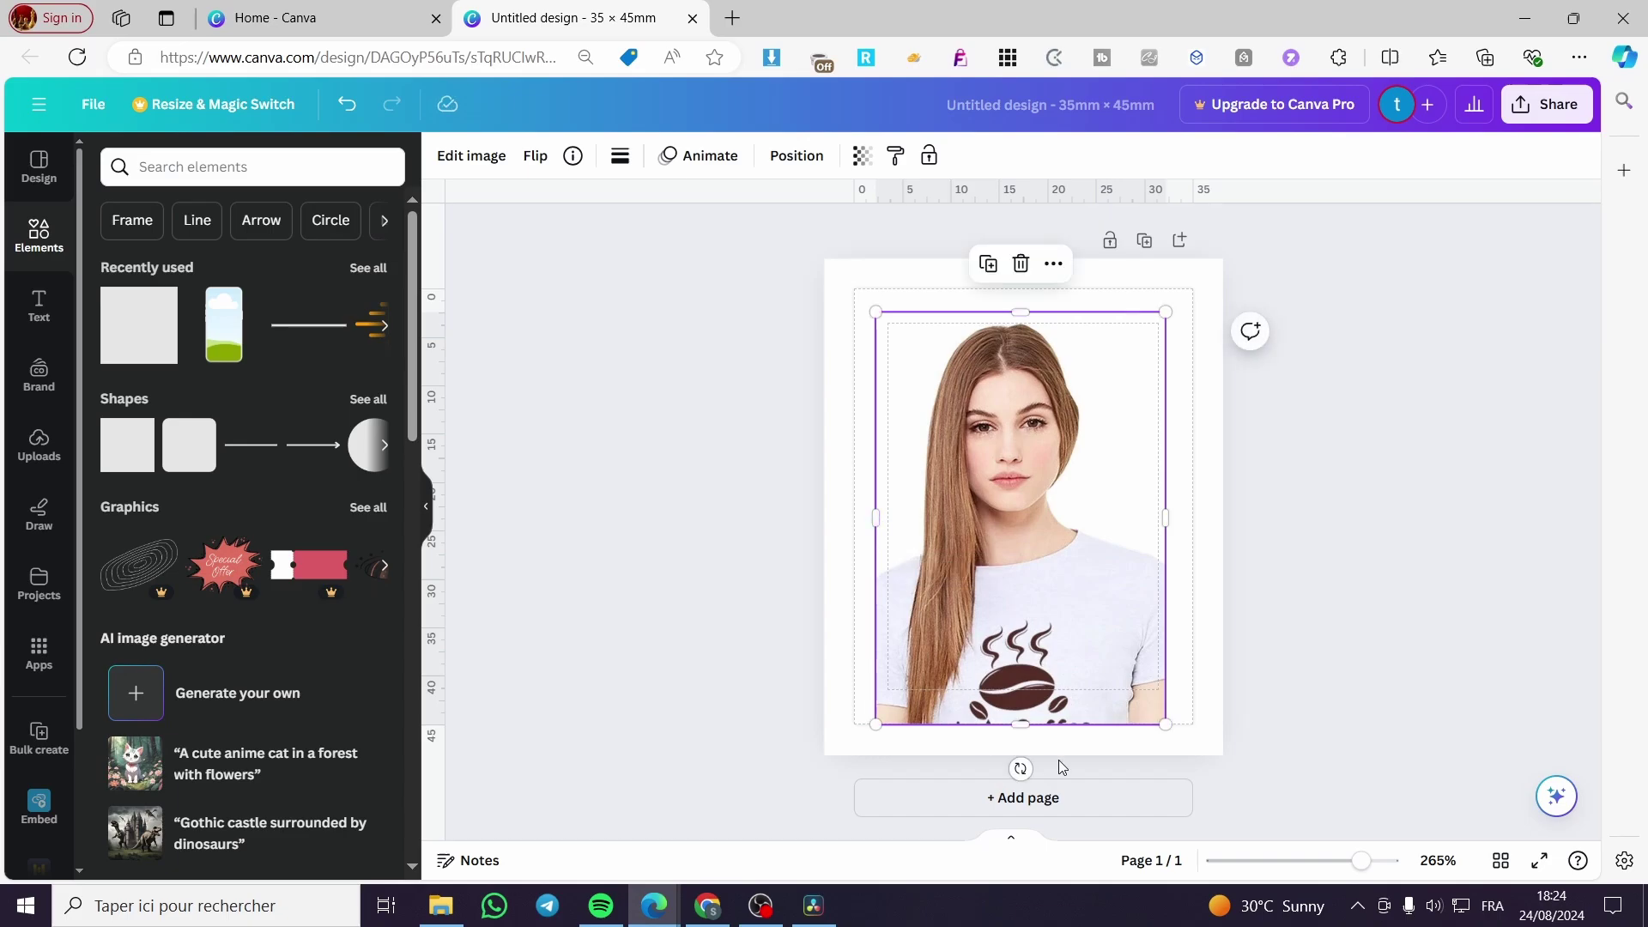
left_click_drag(1021, 724, 1022, 702)
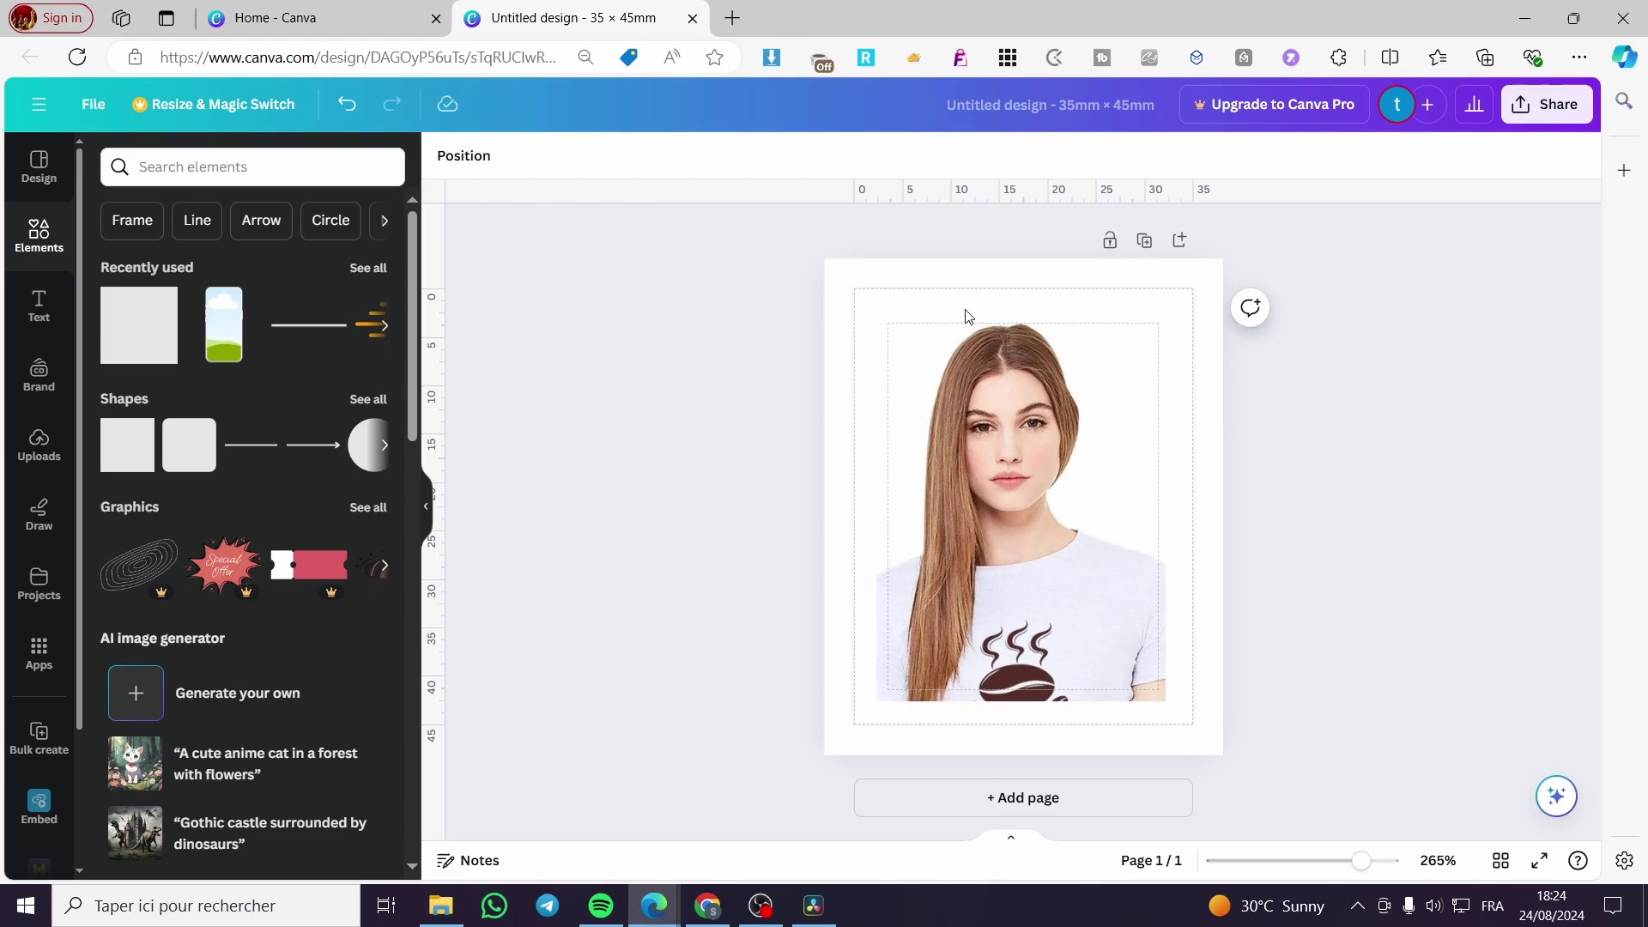
left_click(867, 316)
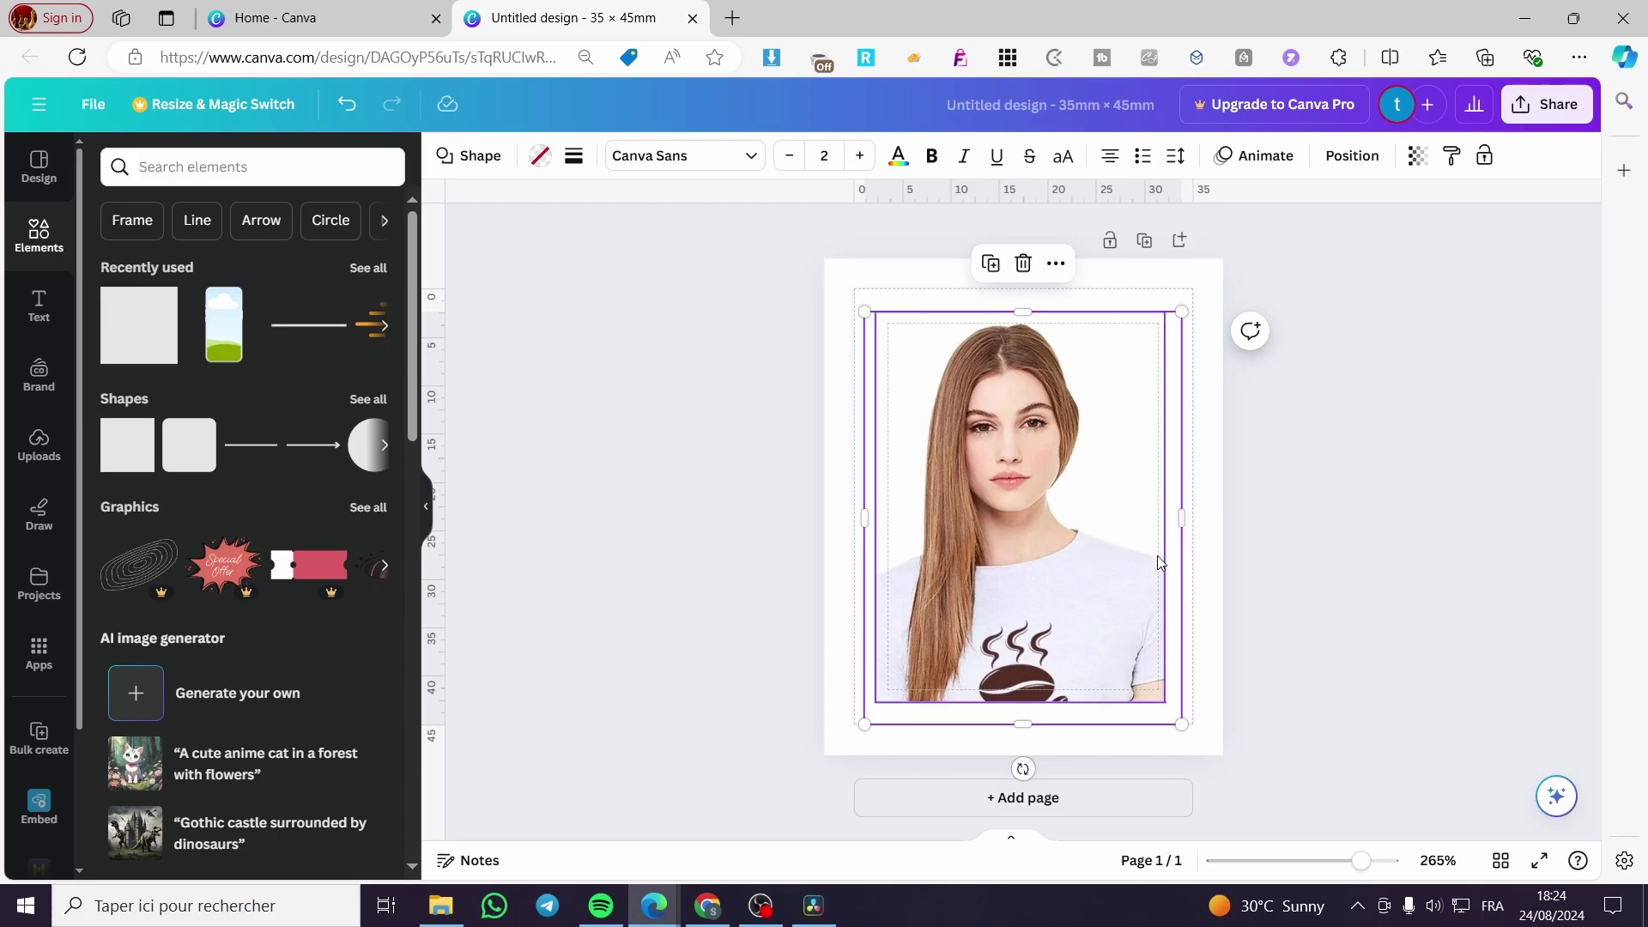
left_click_drag(1027, 527, 1027, 526)
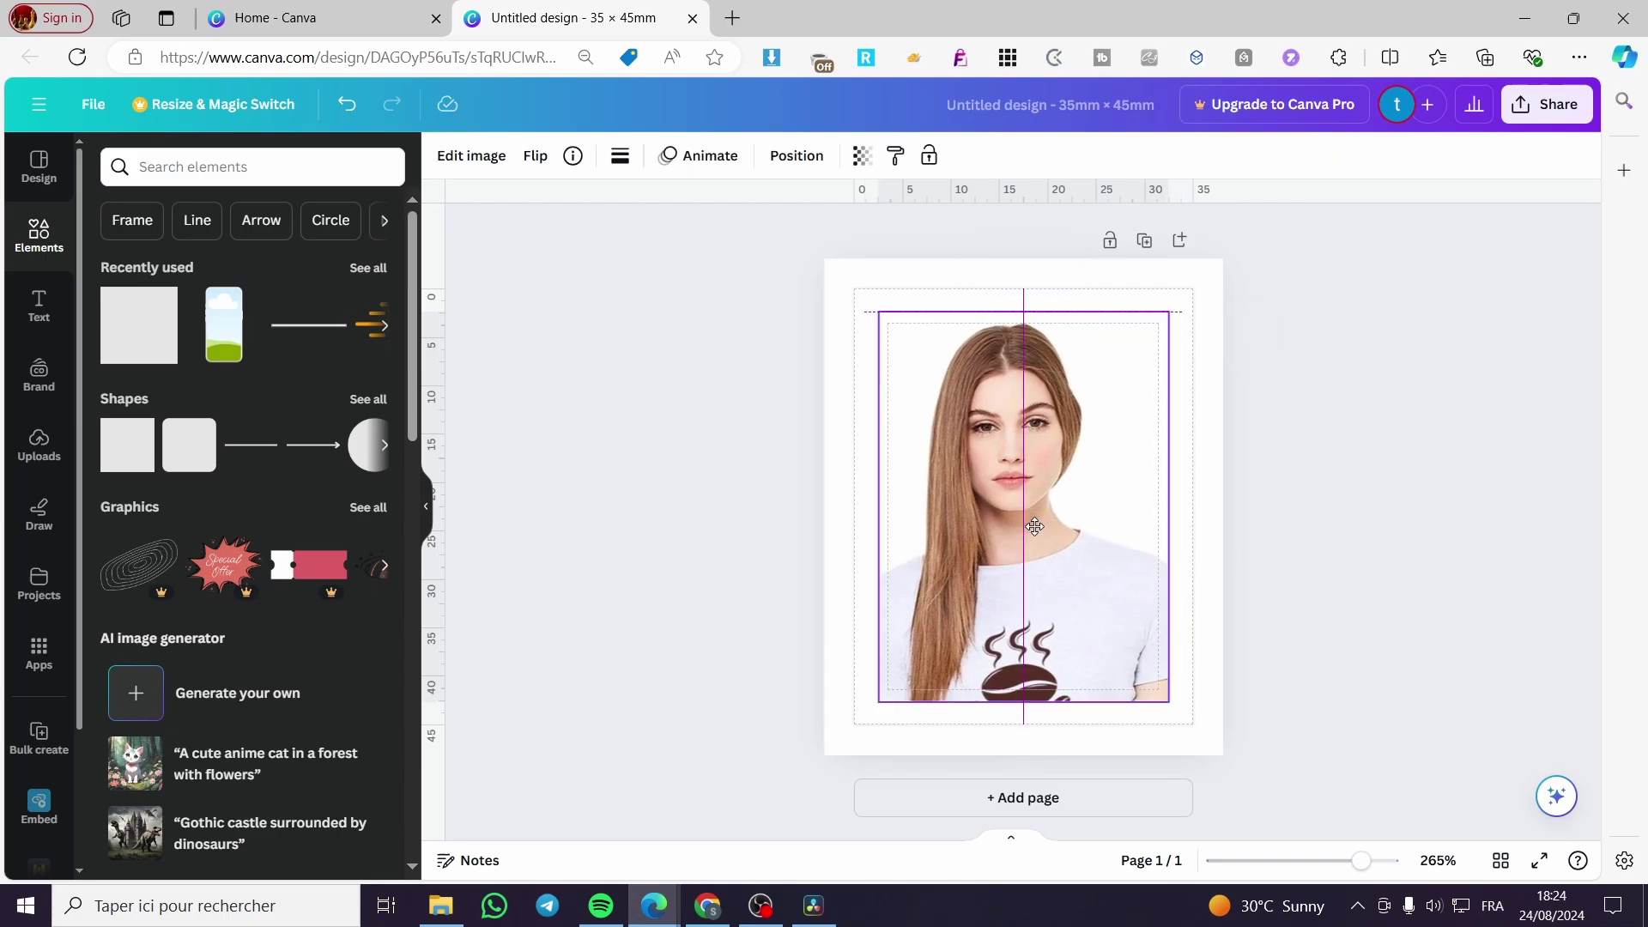
left_click(1337, 548)
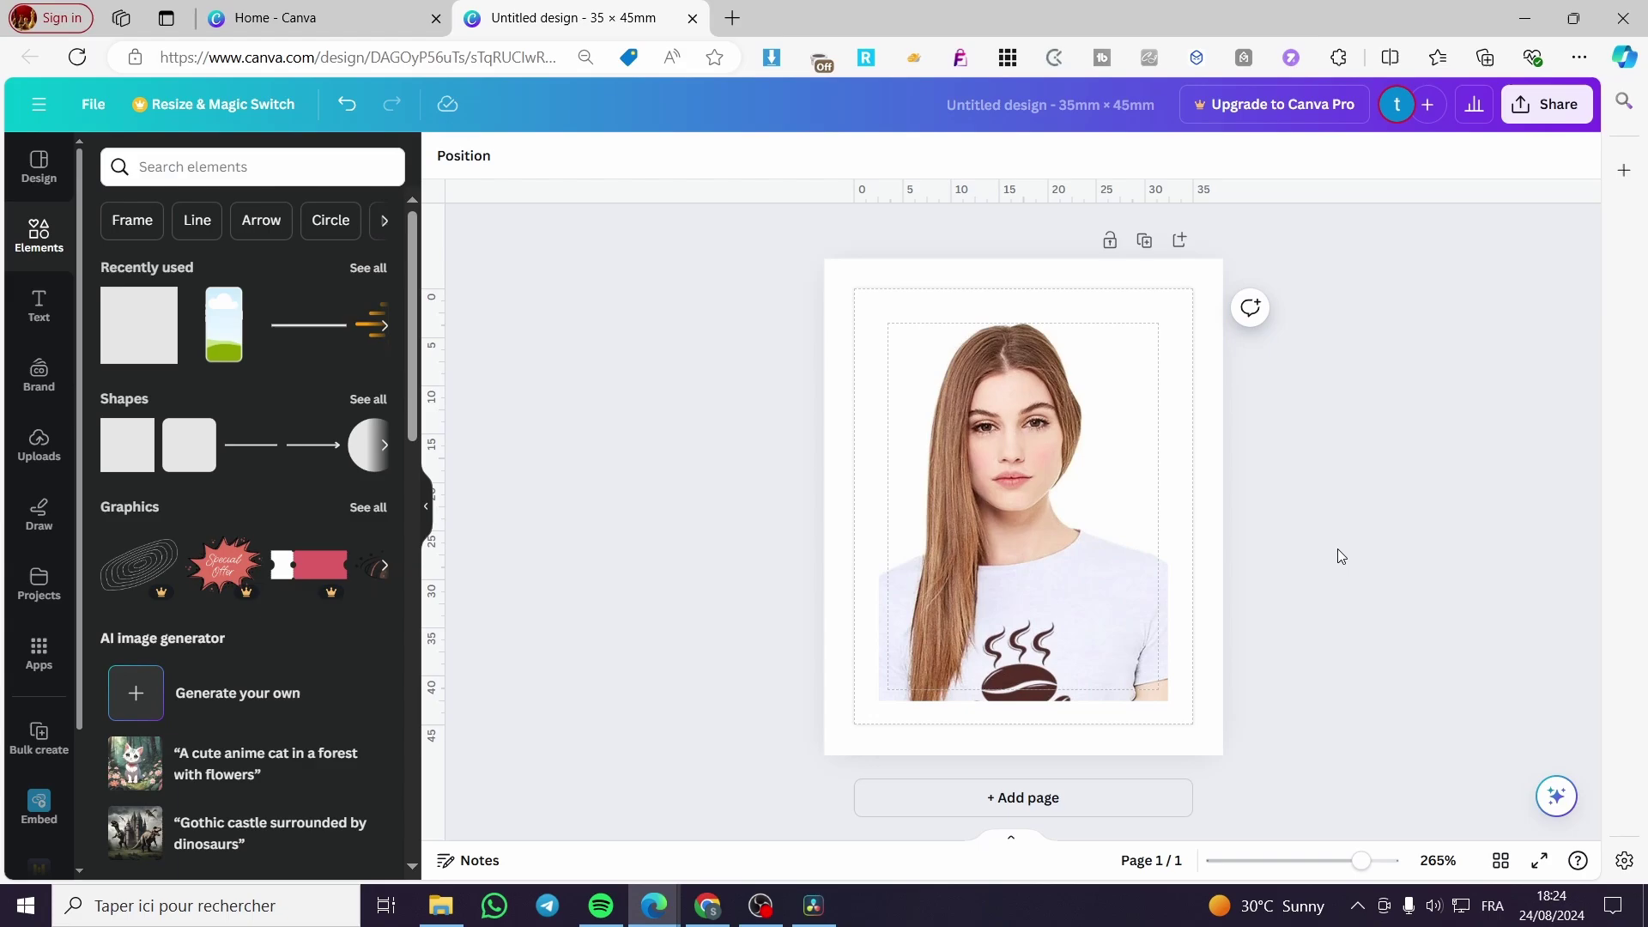
- Switch off Show margins and Show print bleed, then check the Share panel
left_click(95, 105)
mouse_move(152, 350)
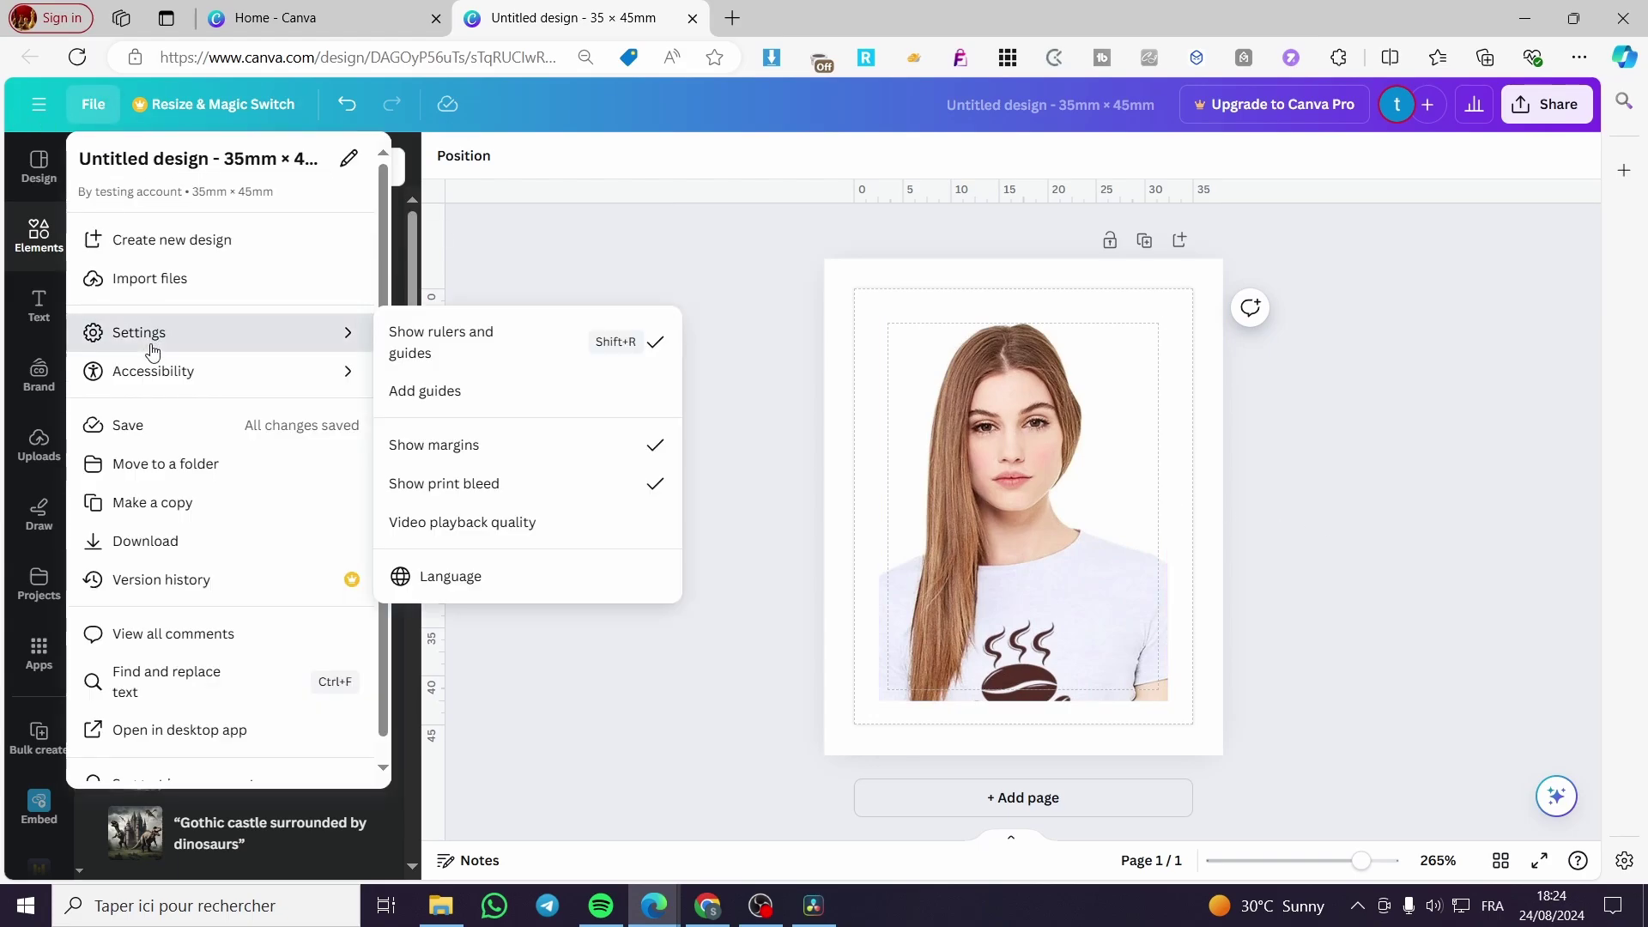
left_click(520, 446)
left_click(93, 105)
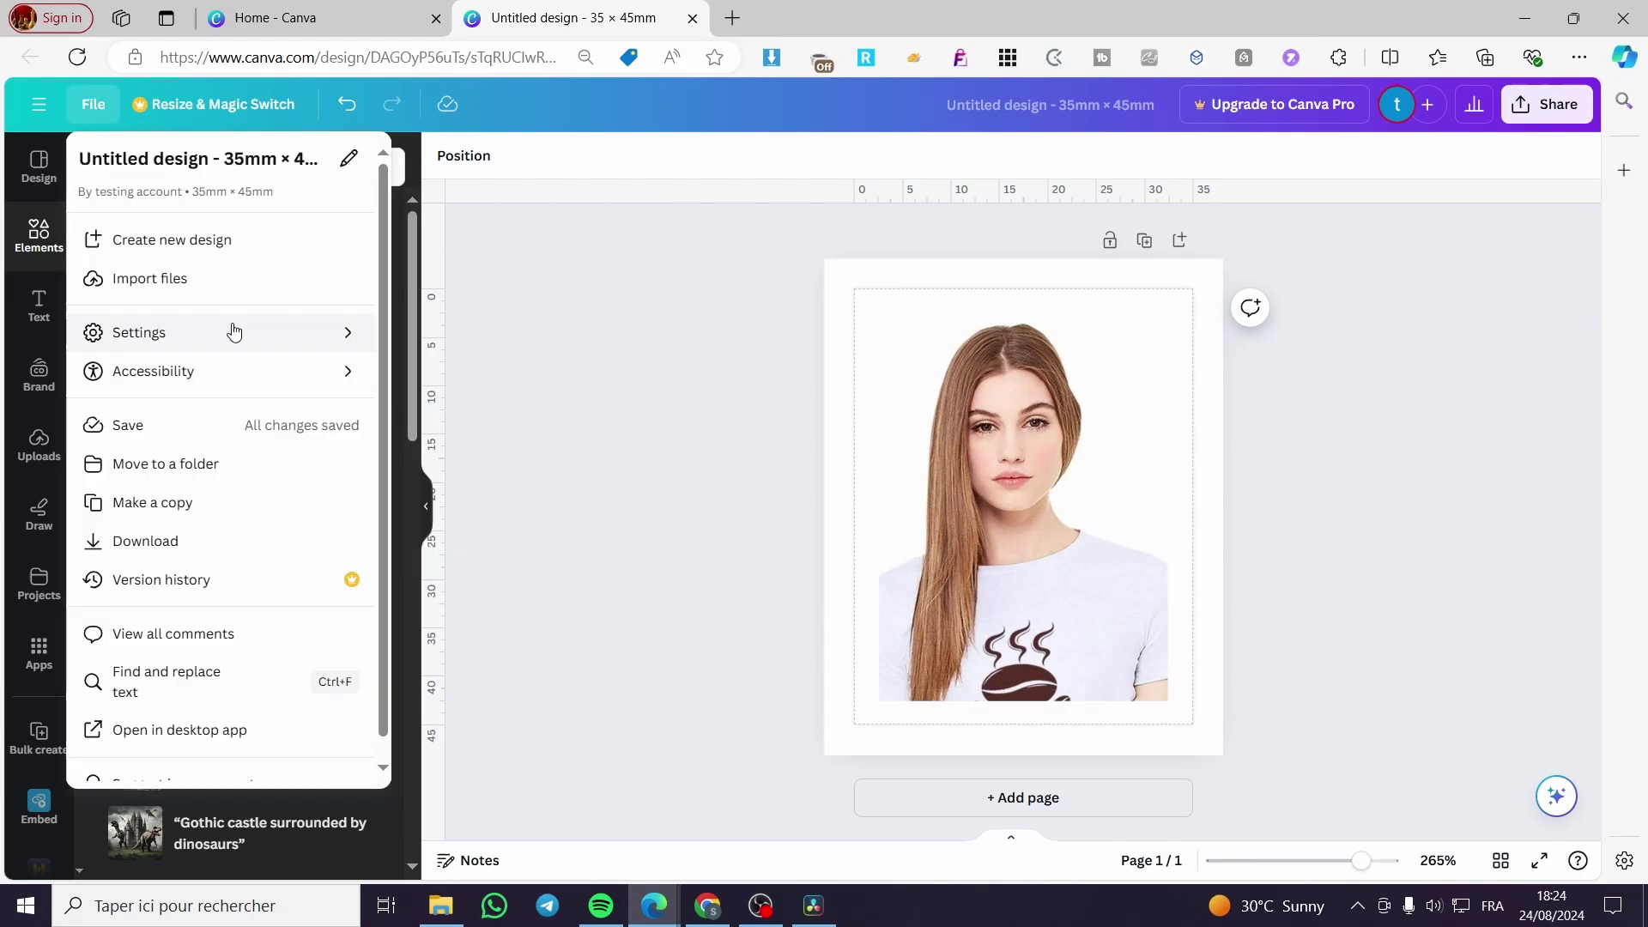
mouse_move(232, 332)
left_click(488, 483)
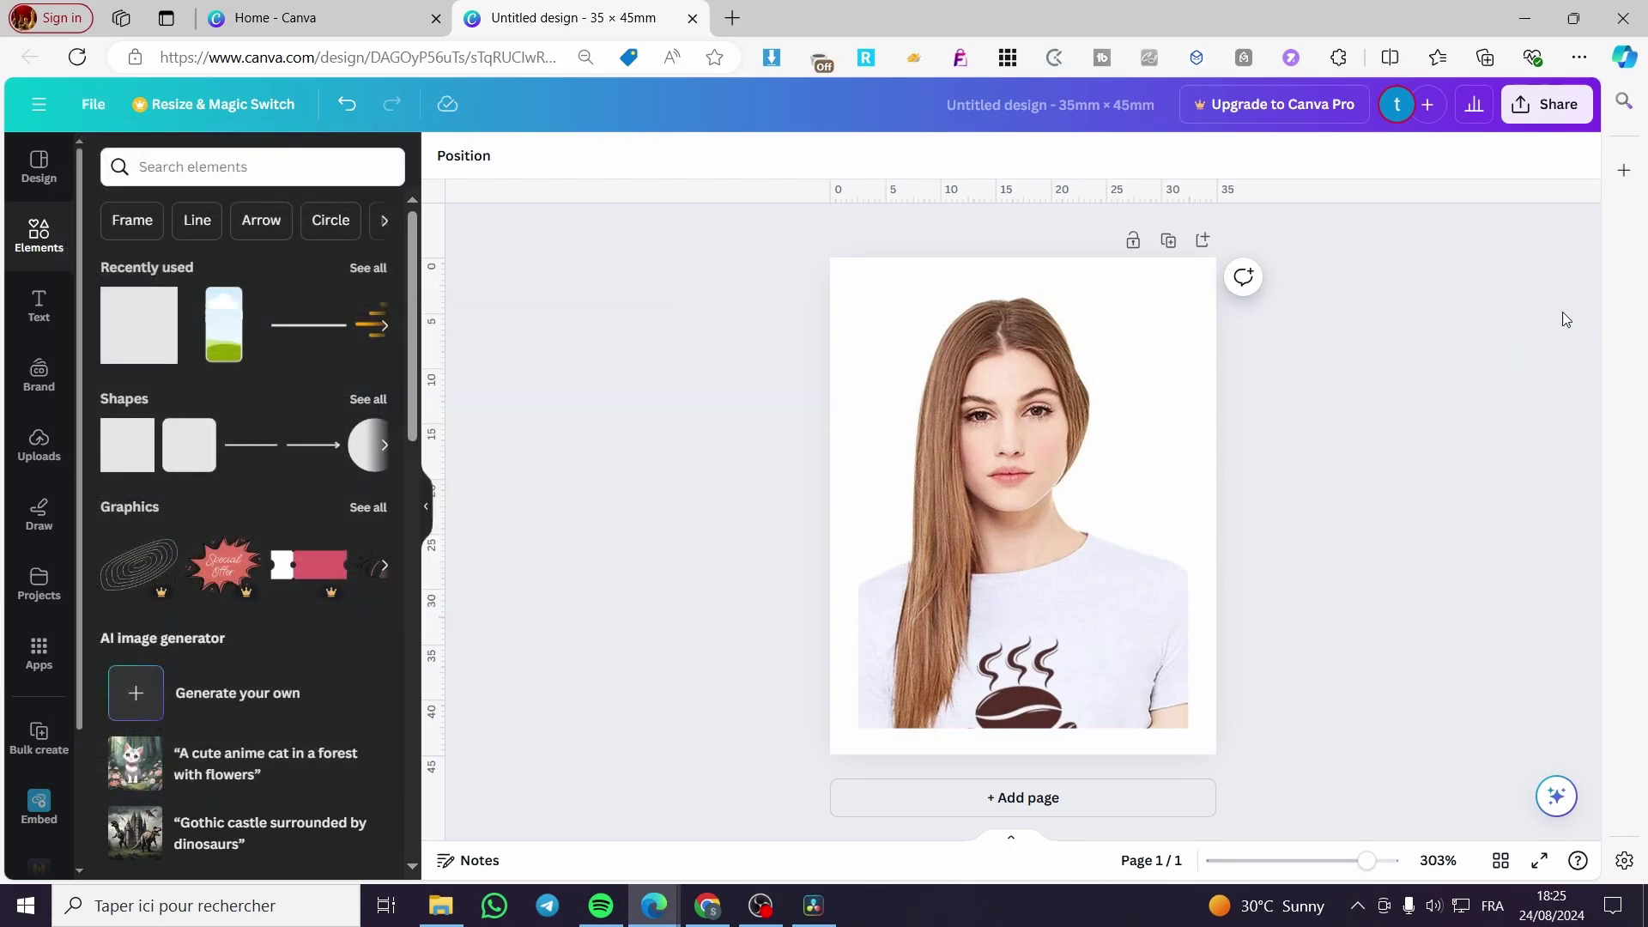
left_click(1573, 112)
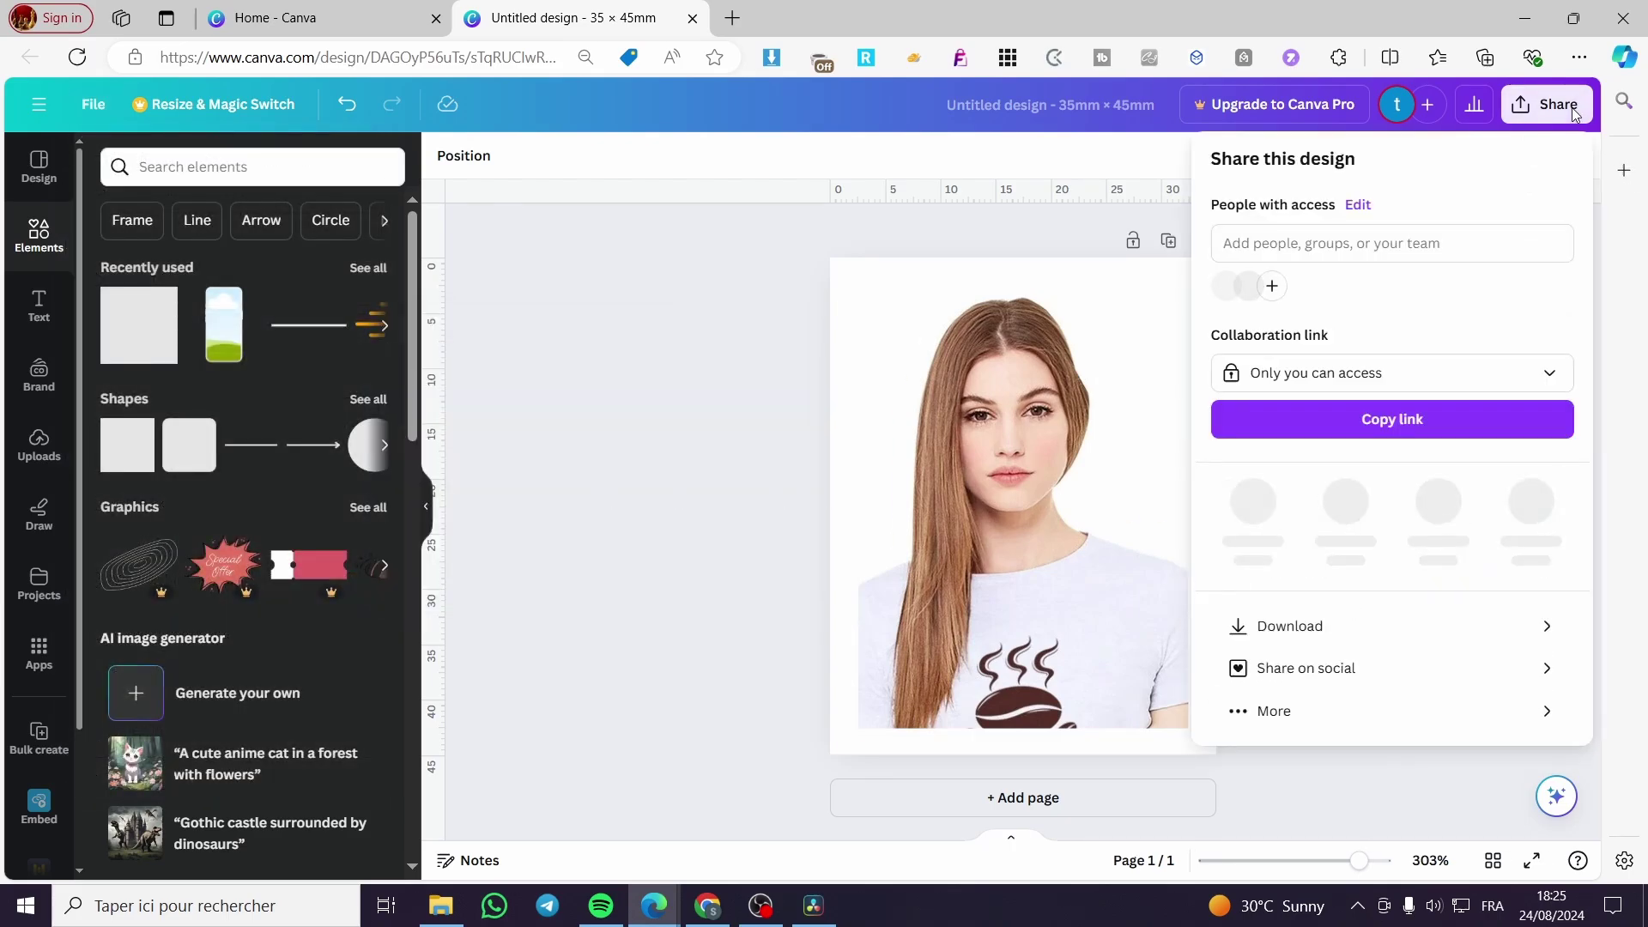
left_click(631, 473)
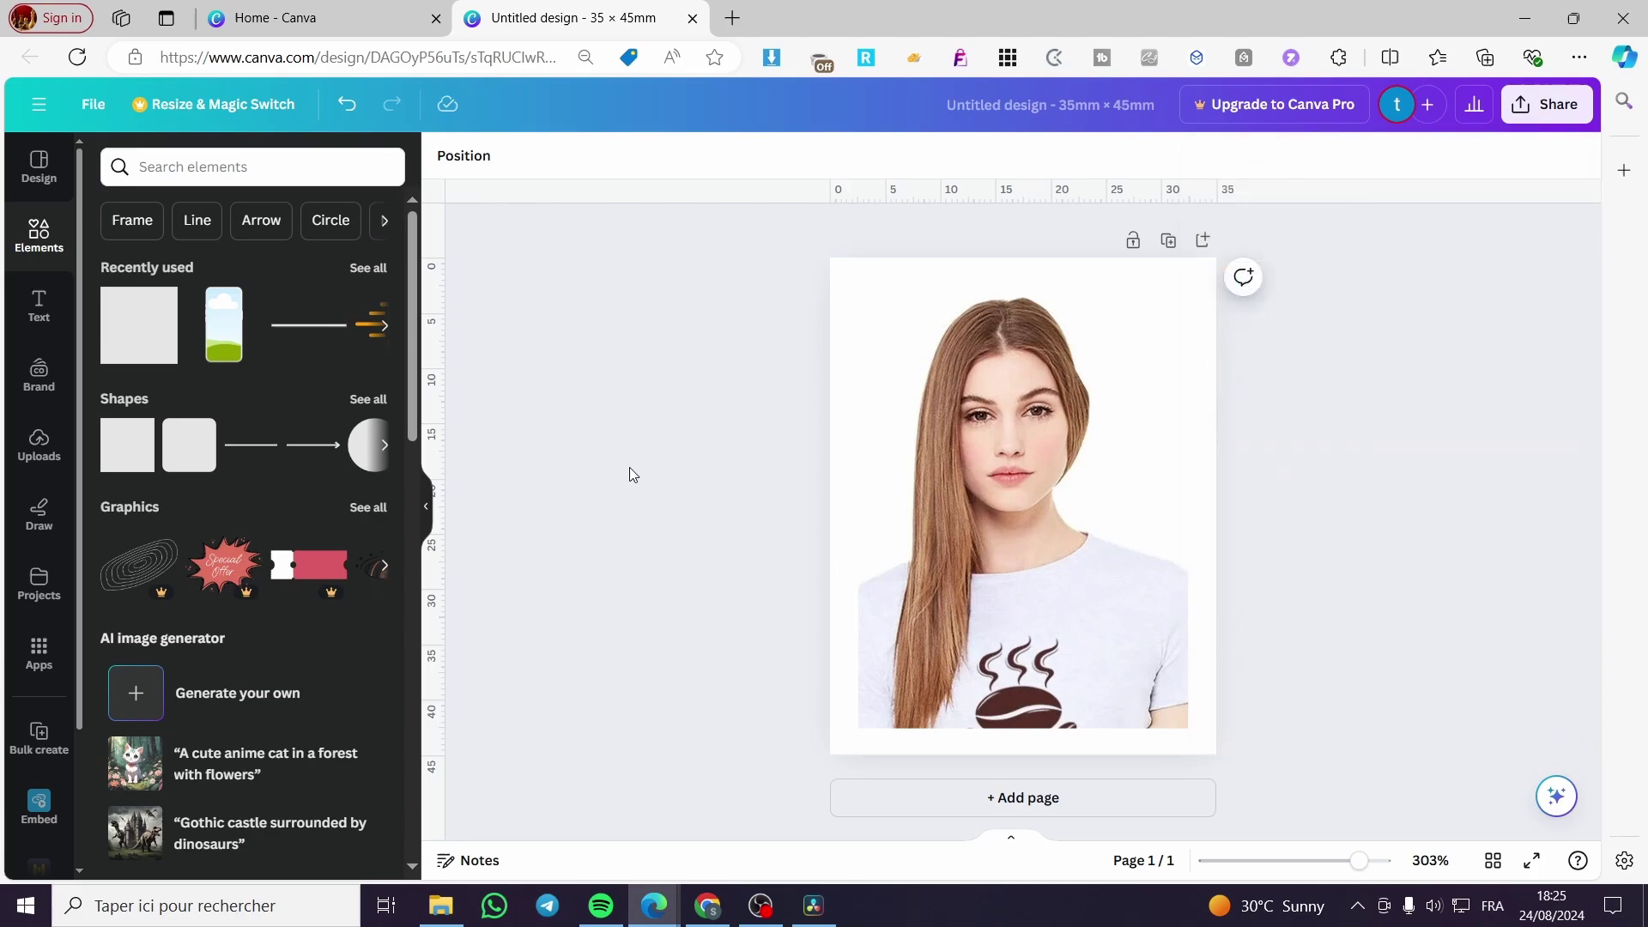